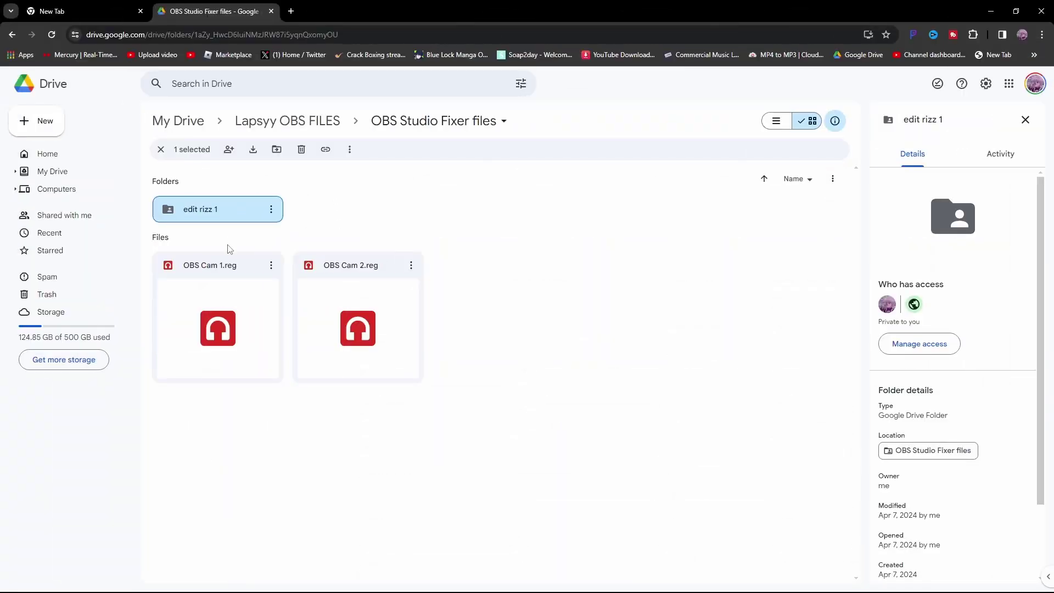
Check the file options for OBS Cam 1.reg in Drive, and run the OBS Camera 1 registry file from the obs cam folder
{"action": "left_click", "coordinate": [271, 266]}
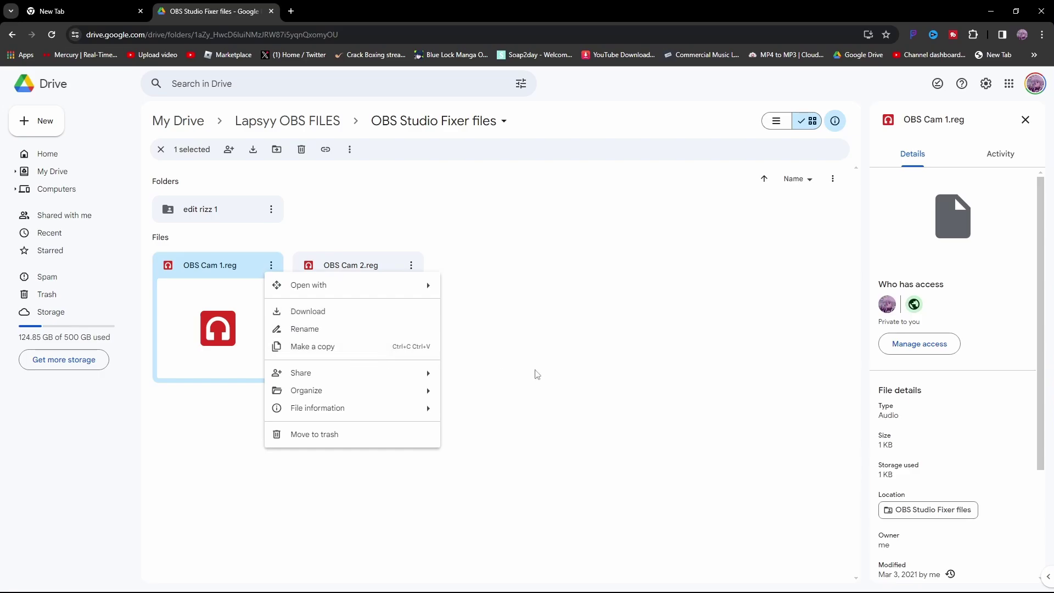
{"action": "left_click", "coordinate": [697, 384]}
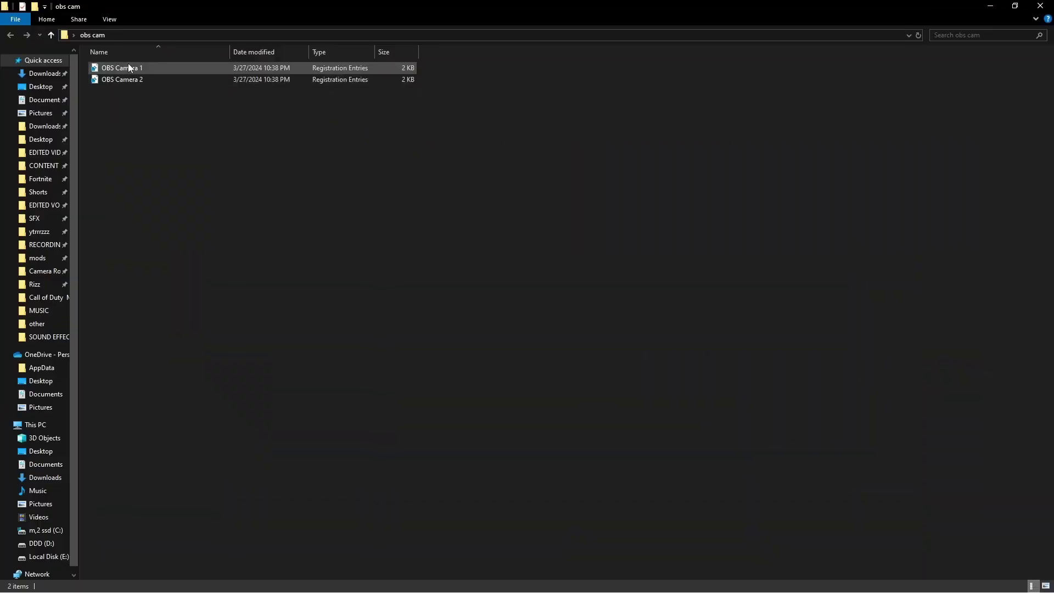
{"action": "double_click", "coordinate": [127, 67]}
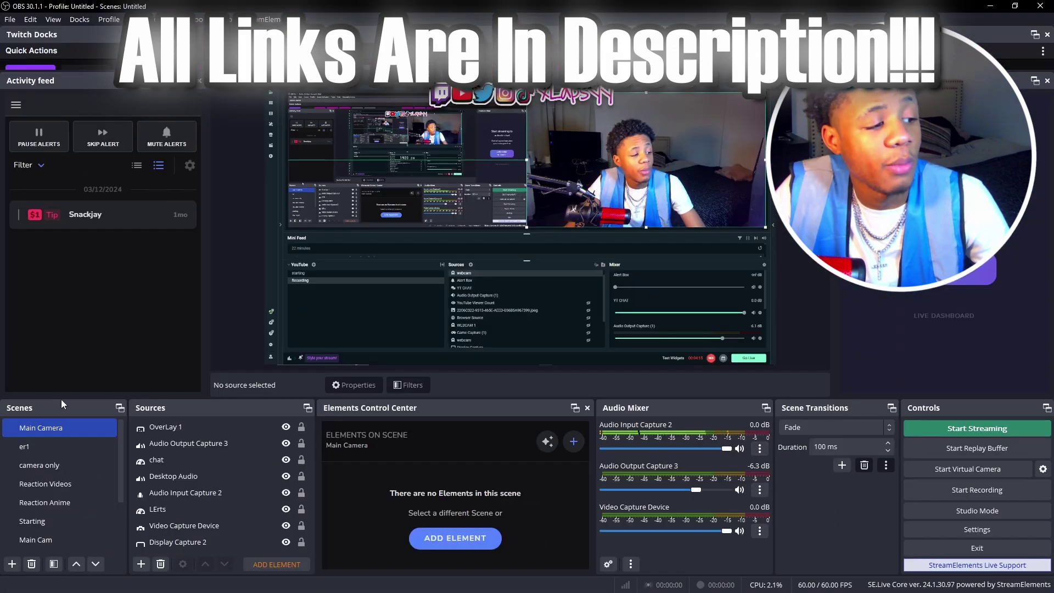
{"action": "left_click", "coordinate": [80, 19]}
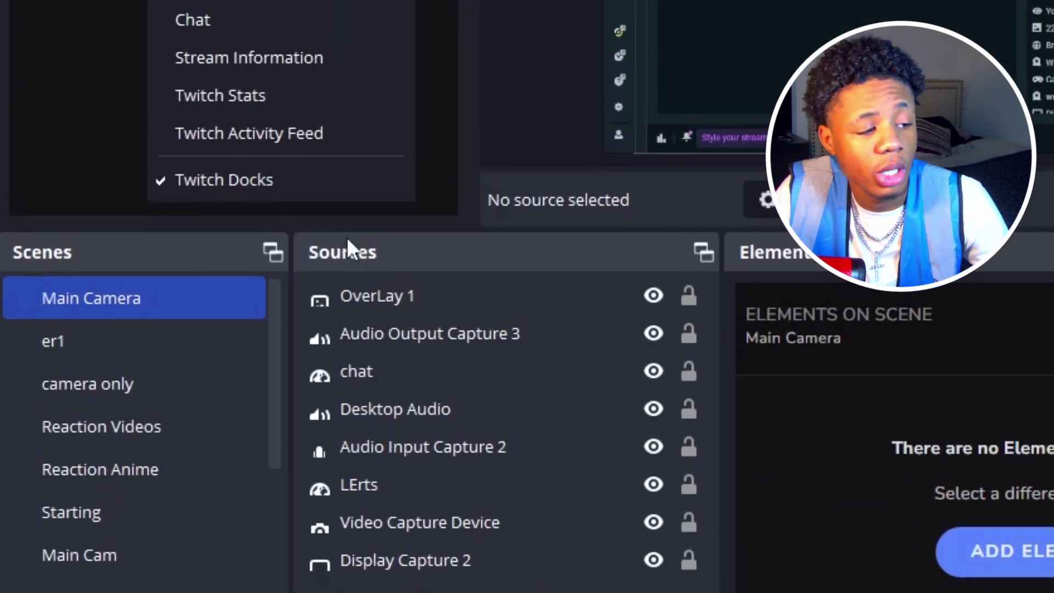
{"action": "left_click", "coordinate": [347, 236]}
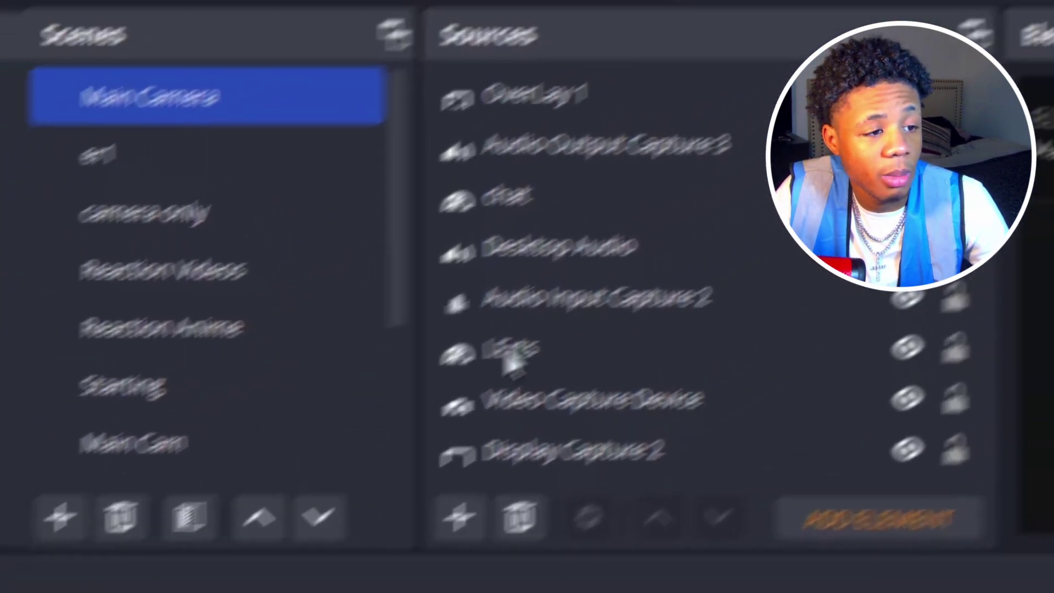
{"action": "left_click", "coordinate": [159, 453]}
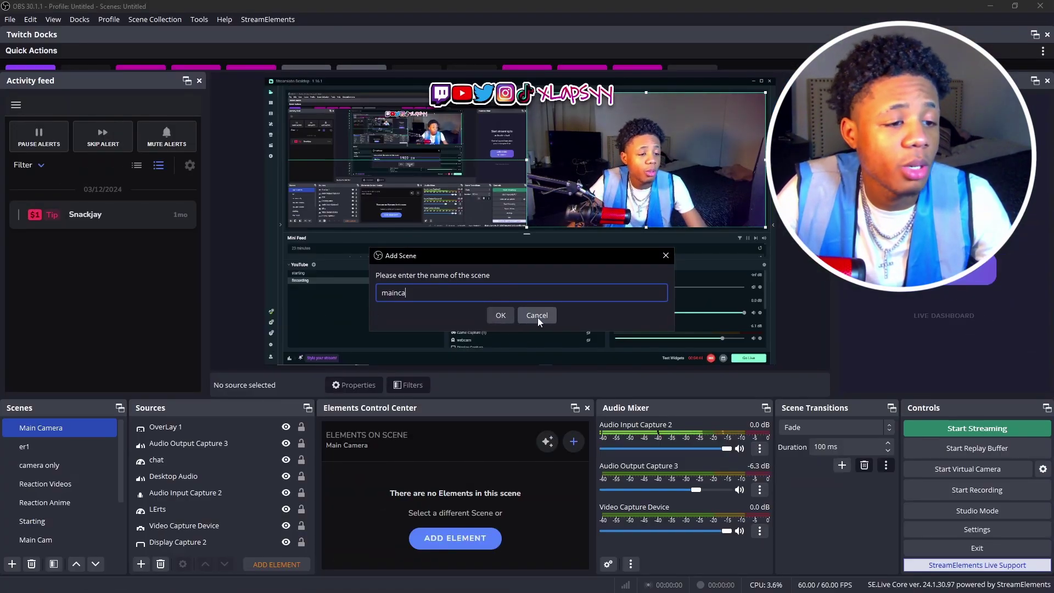
{"action": "left_click", "coordinate": [666, 255]}
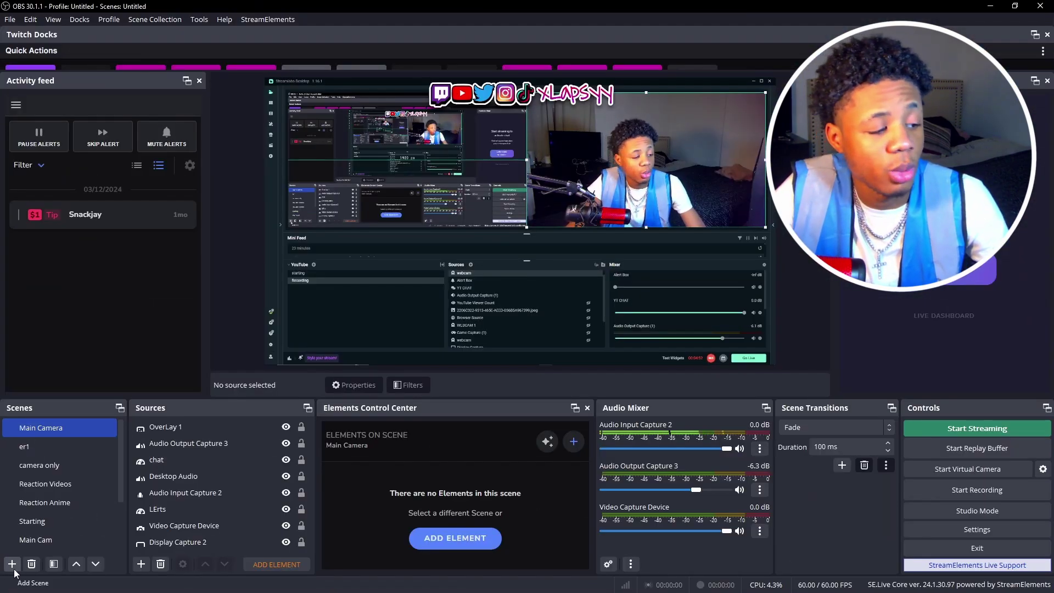
{"action": "left_click", "coordinate": [12, 565]}
{"action": "type", "text": "e"}
{"action": "type", "text": "r2"}
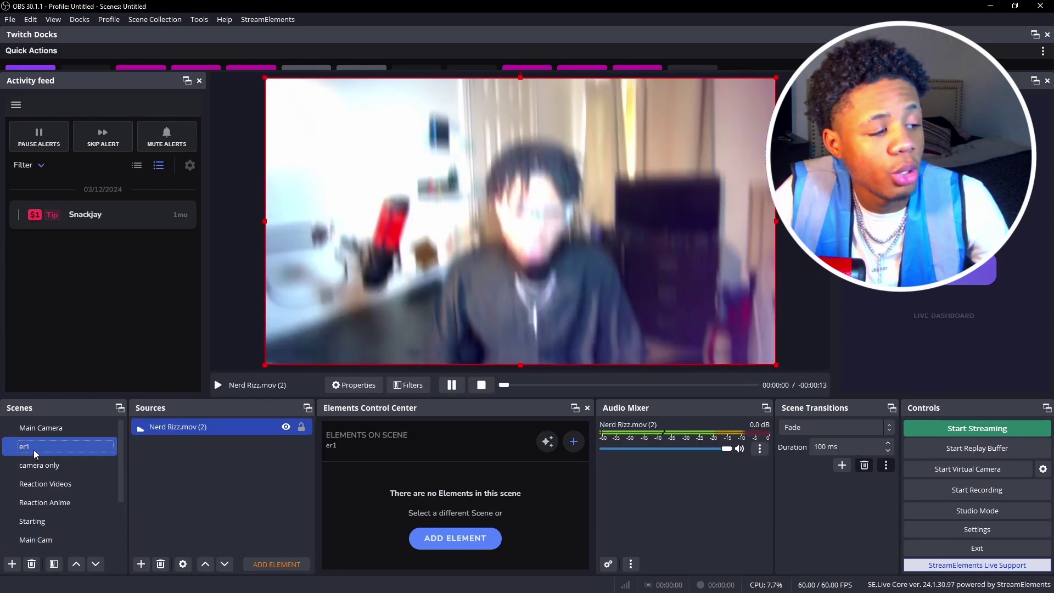
Switch between the Main Camera and er1 scenes to compare their contents, ending on Main Camera
{"action": "left_click", "coordinate": [54, 430]}
{"action": "left_click", "coordinate": [37, 448]}
{"action": "left_click", "coordinate": [48, 430]}
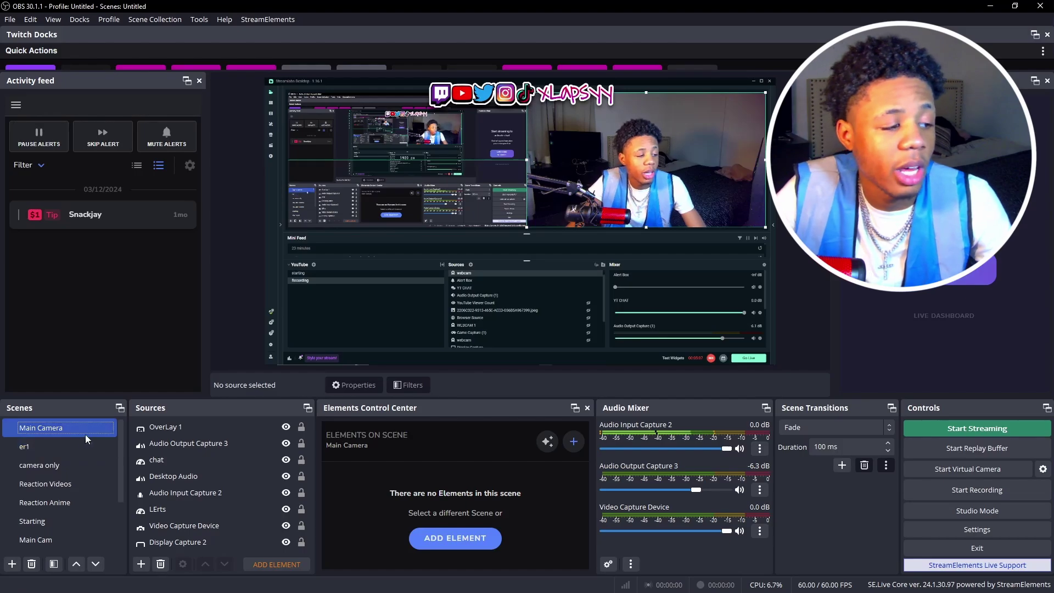
{"action": "left_click", "coordinate": [37, 446]}
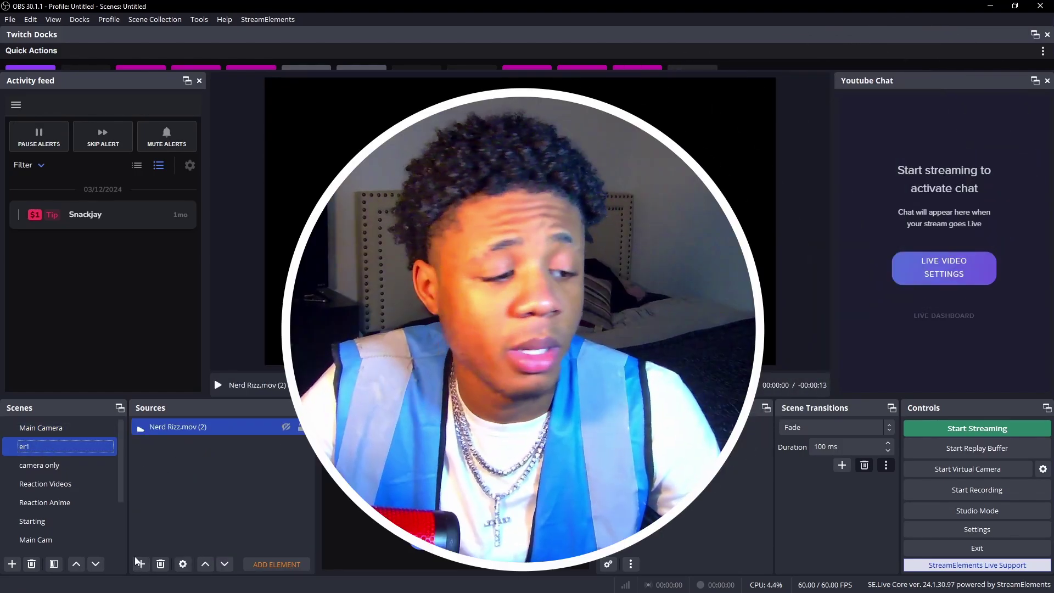
{"action": "left_click", "coordinate": [57, 428]}
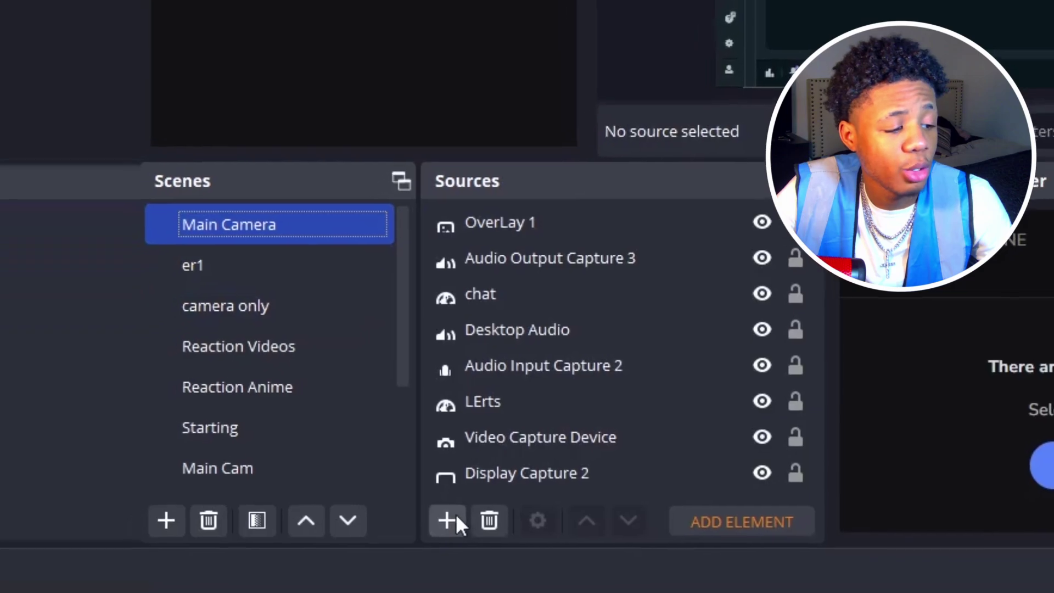
Add a new Video Capture Device source to the Main Camera scene, keeping EMEET SmartCam S600 as its device
{"action": "left_click", "coordinate": [383, 546]}
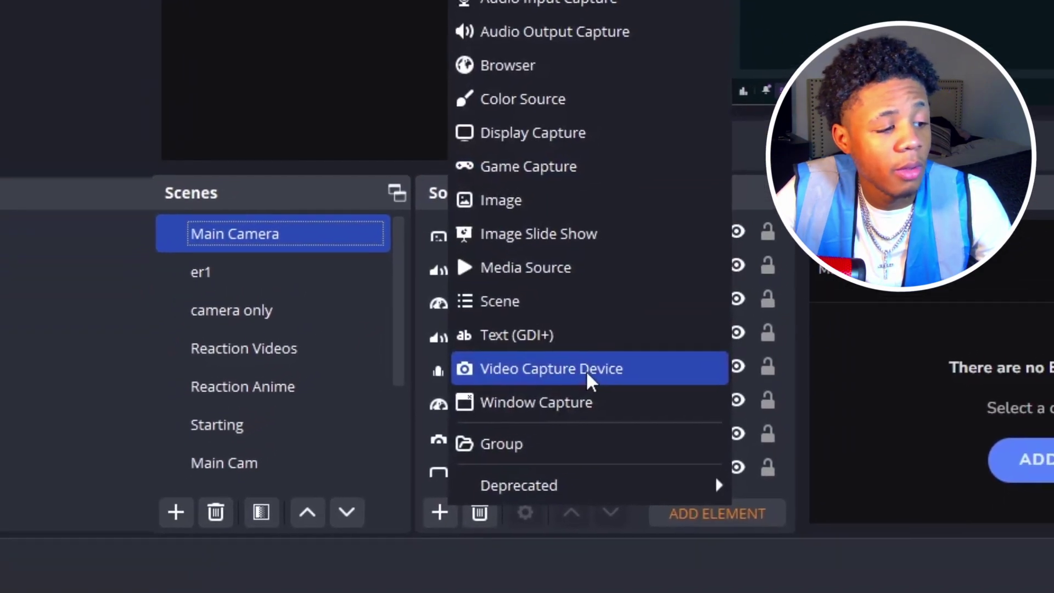
{"action": "left_click", "coordinate": [620, 350]}
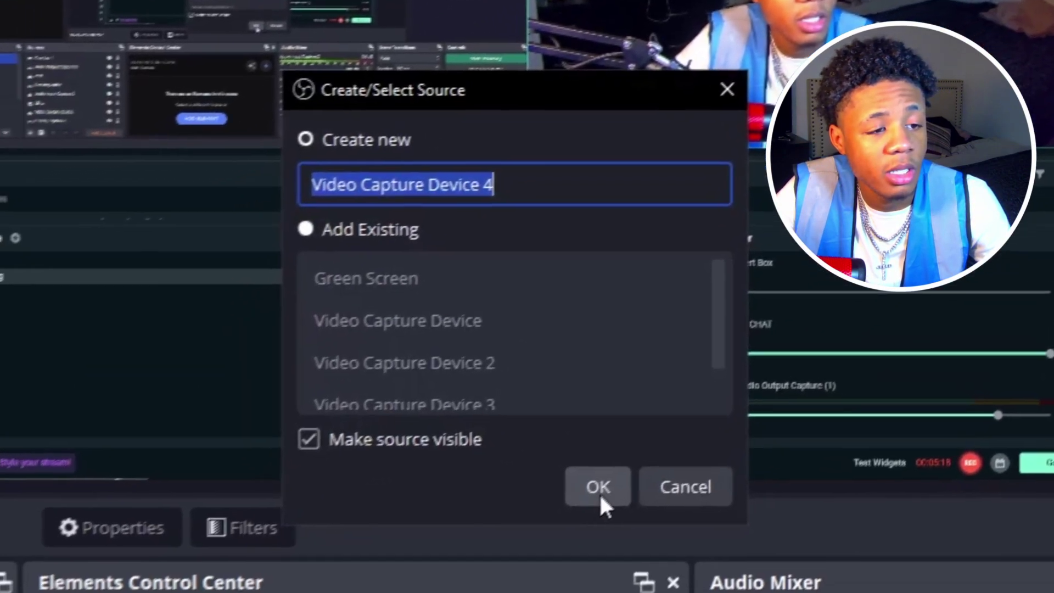
{"action": "left_click", "coordinate": [567, 499]}
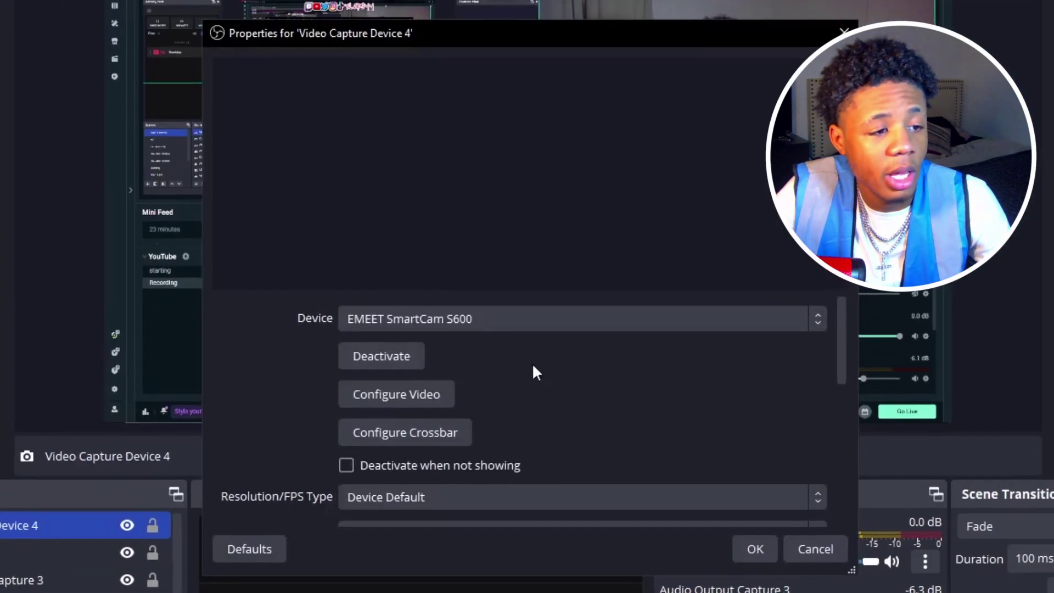
{"action": "left_click", "coordinate": [453, 325]}
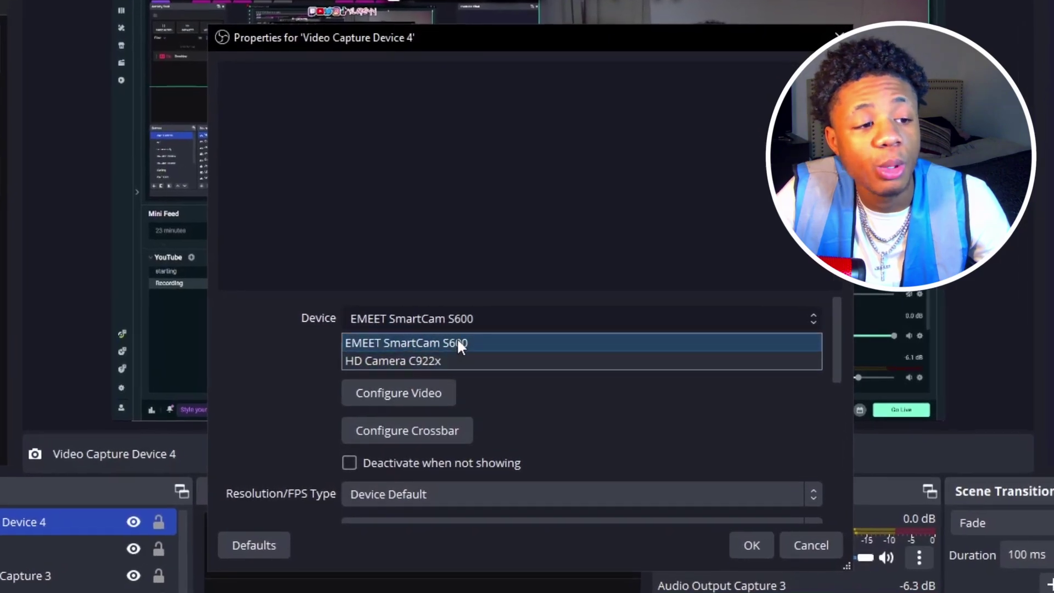
{"action": "left_click", "coordinate": [665, 390]}
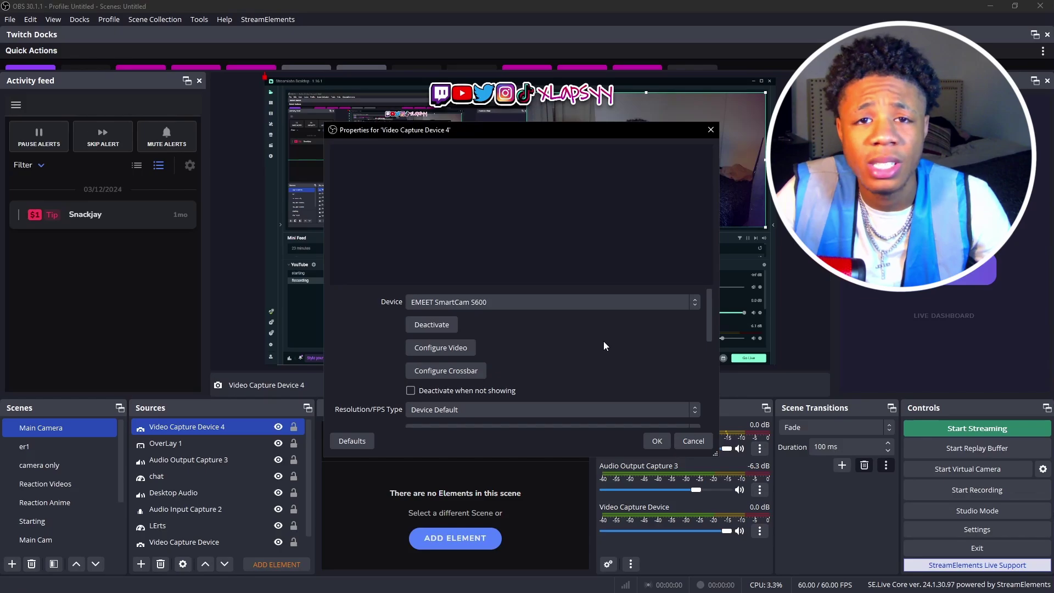
Choose the Custom Resolution/FPS Type for the new webcam source, look through the available resolutions and close its properties
{"action": "scroll", "coordinate": [574, 349], "scroll_direction": "down", "scroll_amount": 3}
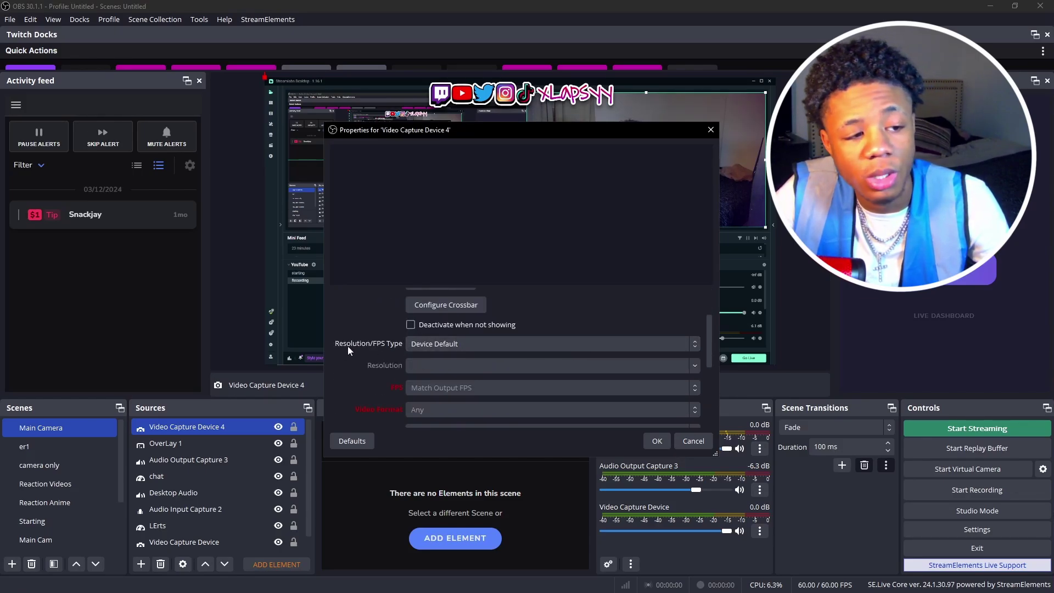
{"action": "left_click", "coordinate": [469, 346]}
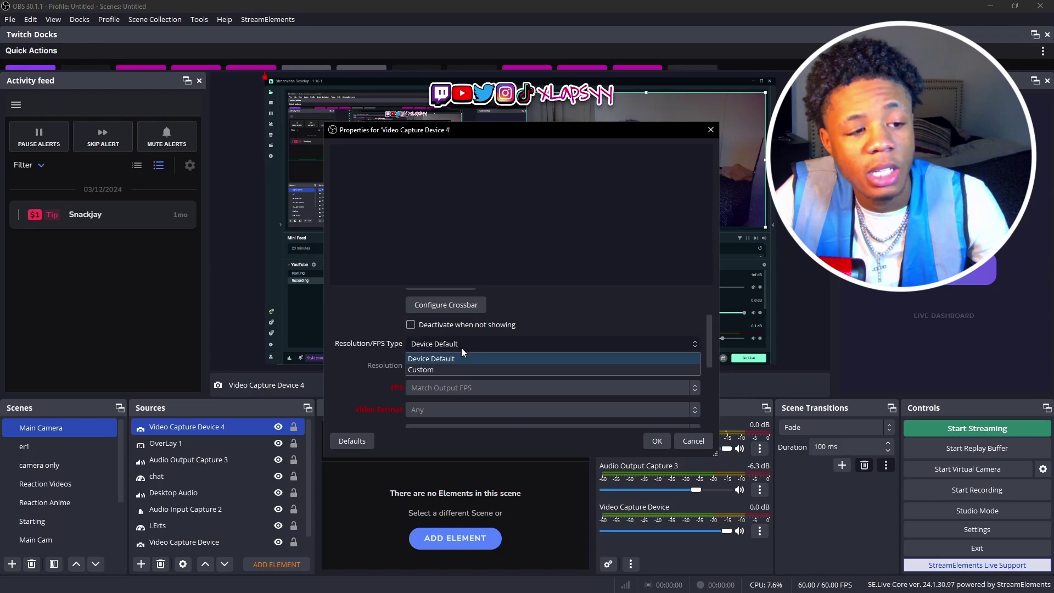
{"action": "left_click", "coordinate": [433, 369]}
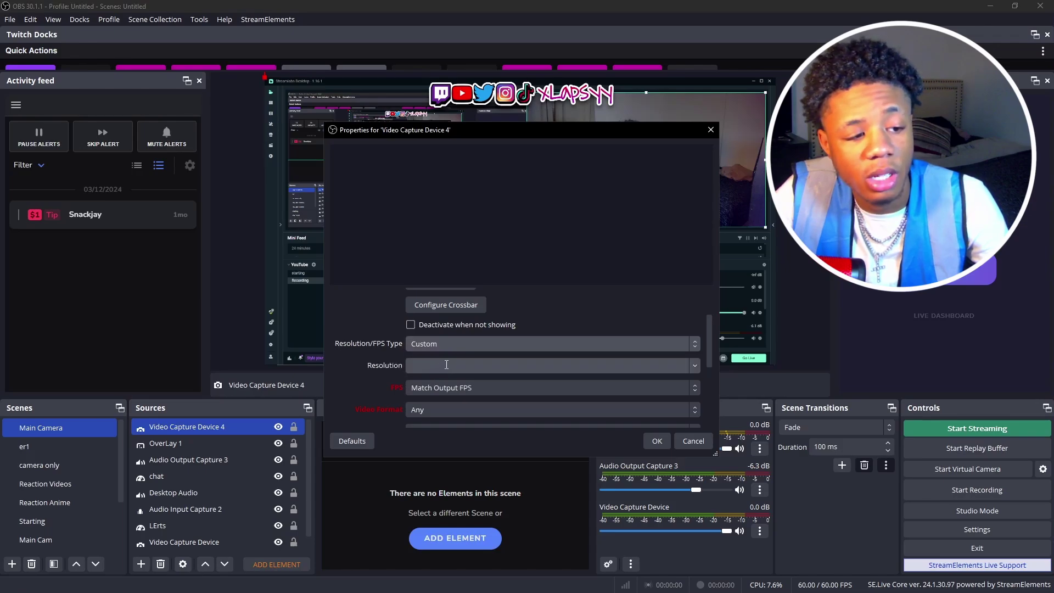
{"action": "left_click", "coordinate": [695, 365]}
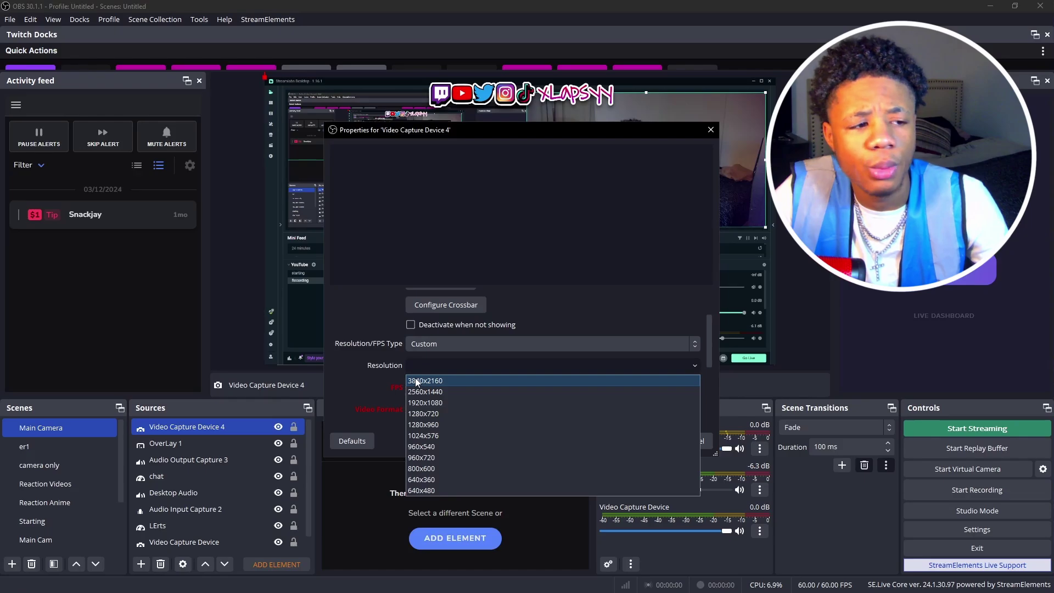
{"action": "key", "text": "Escape"}
{"action": "key", "text": "Escape"}
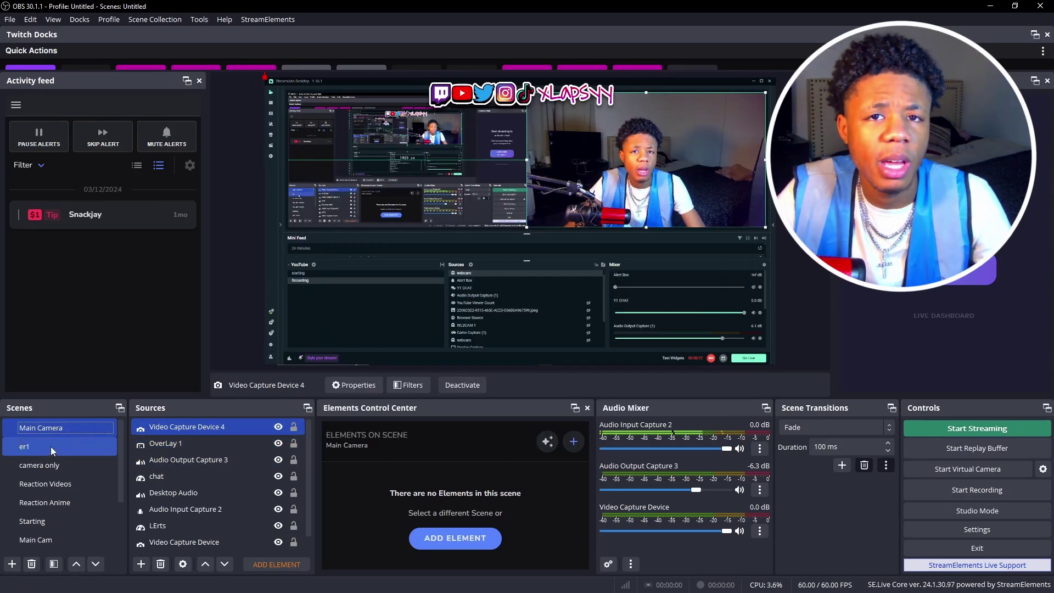
Add the Nerd Rizz.mov video from the Rizz folder as a source in the er1 scene
{"action": "left_click", "coordinate": [29, 447]}
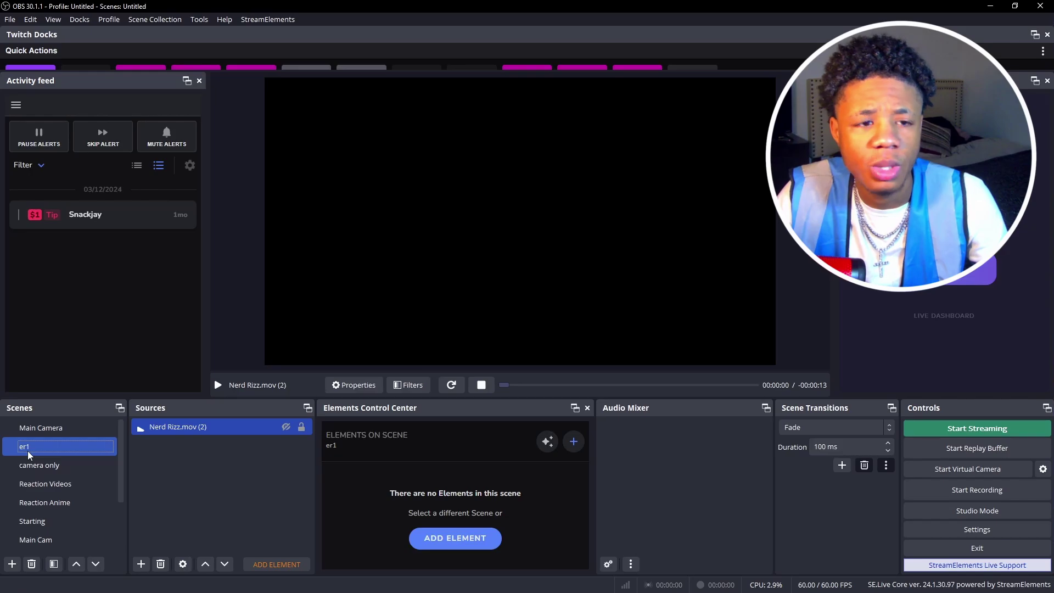
{"action": "key", "text": "alt+Tab"}
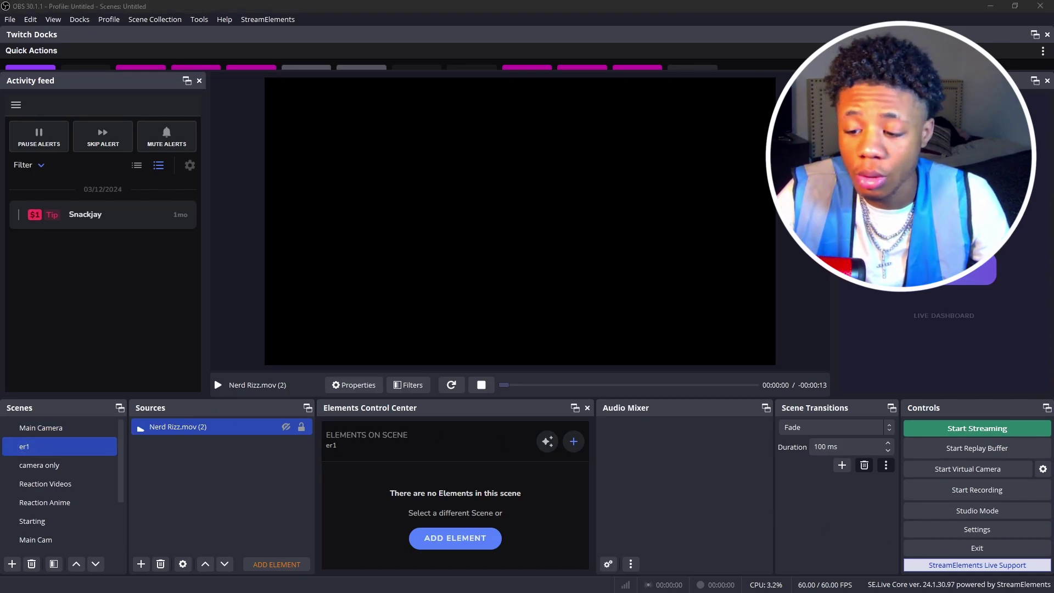
{"action": "key", "text": "alt+Tab"}
{"action": "left_click_drag", "start_coordinate": [766, 44], "coordinate": [766, 78]}
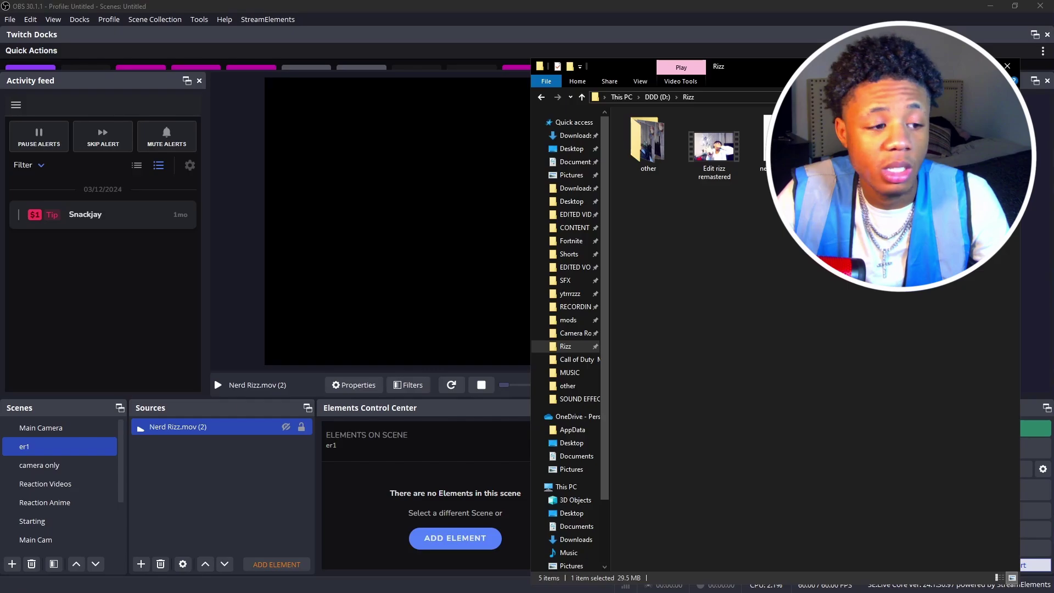
{"action": "left_click_drag", "start_coordinate": [771, 146], "coordinate": [184, 431]}
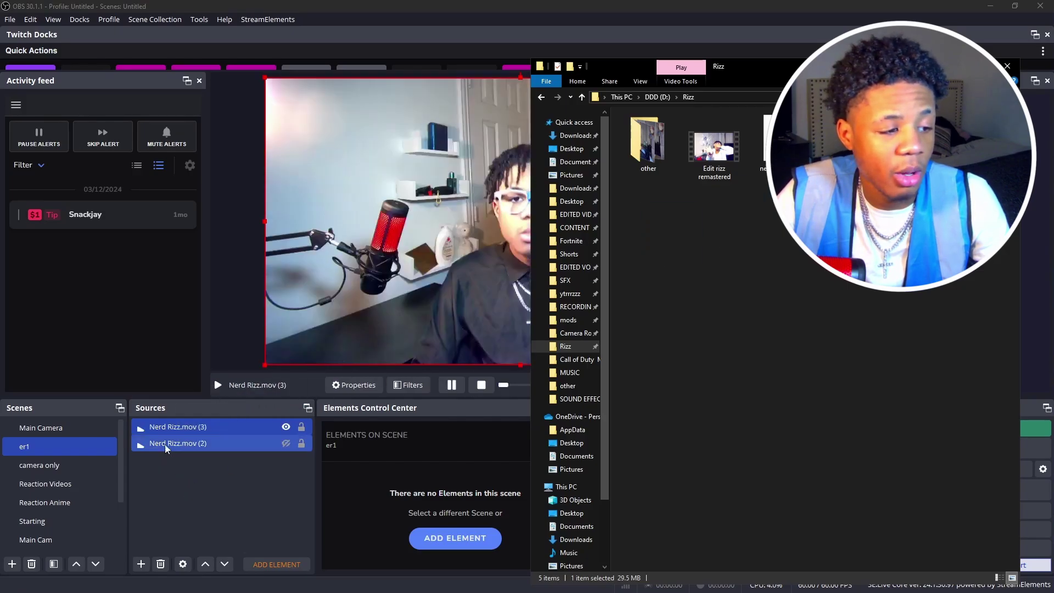
{"action": "right_click", "coordinate": [183, 431]}
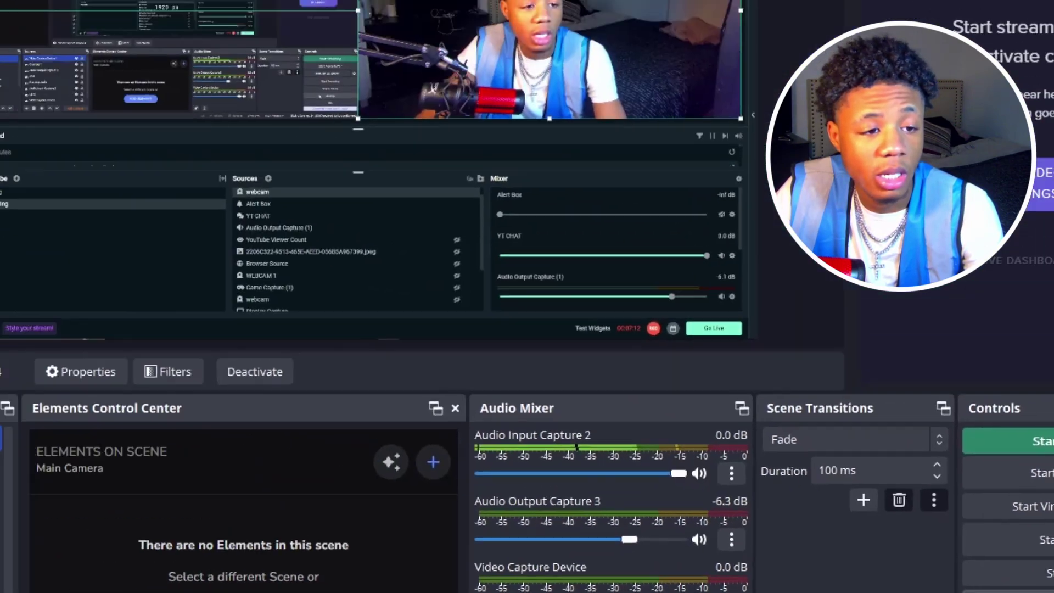
Open the hotkey settings and edit the Switch to scene hotkey of the Main Camera scene
{"action": "left_click", "coordinate": [453, 395]}
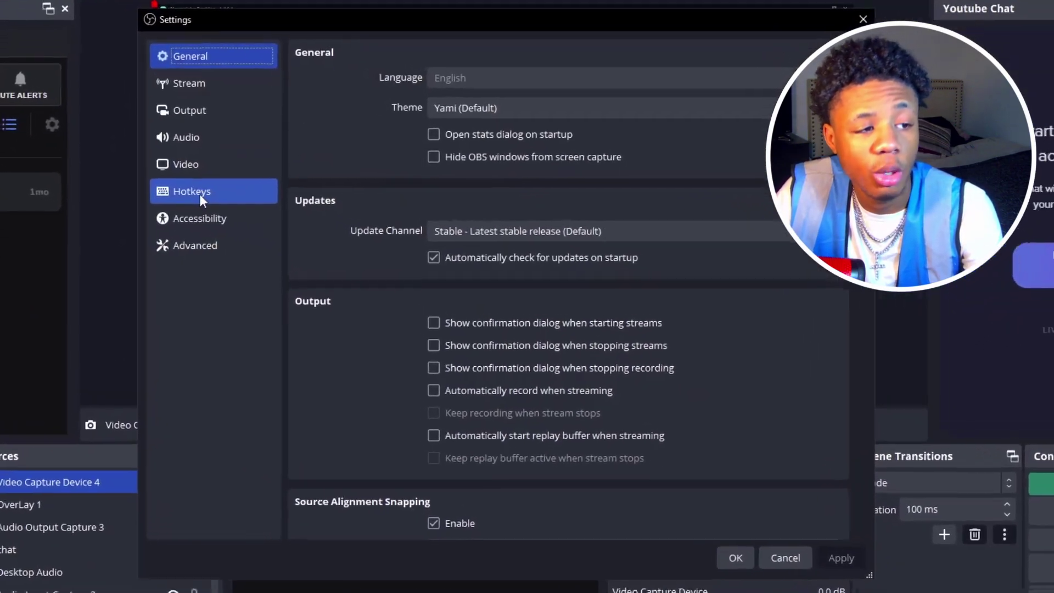
{"action": "left_click", "coordinate": [277, 256]}
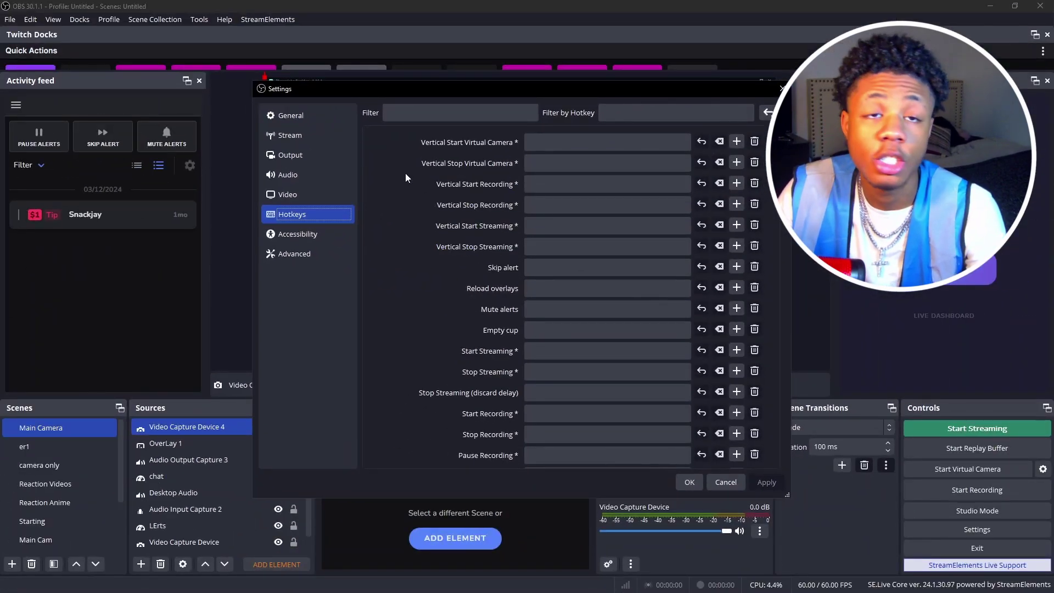
{"action": "scroll", "coordinate": [406, 176], "scroll_direction": "down", "scroll_amount": 10}
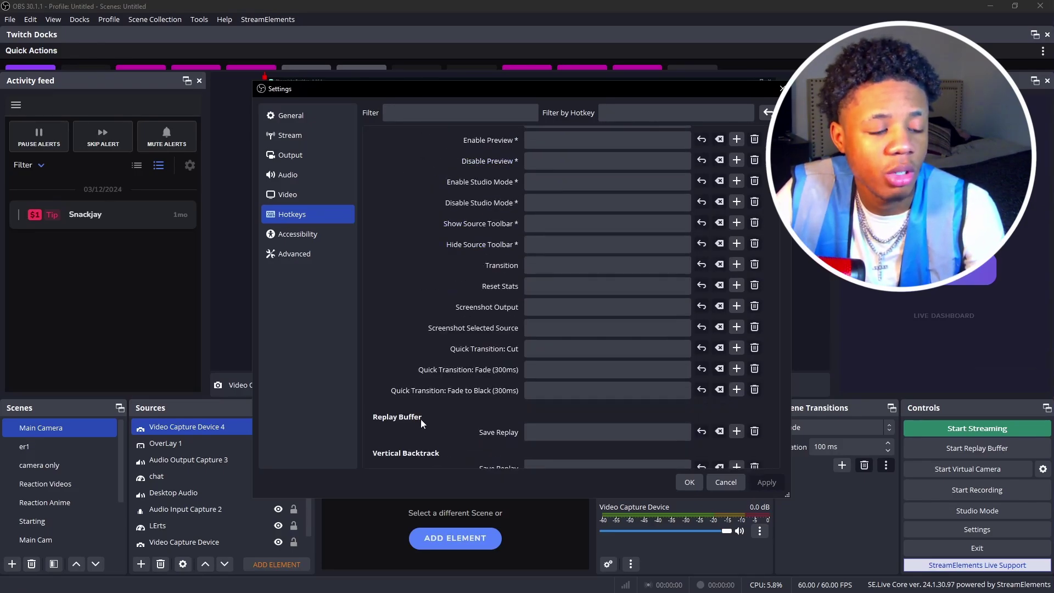
{"action": "scroll", "coordinate": [407, 332], "scroll_direction": "down", "scroll_amount": 5}
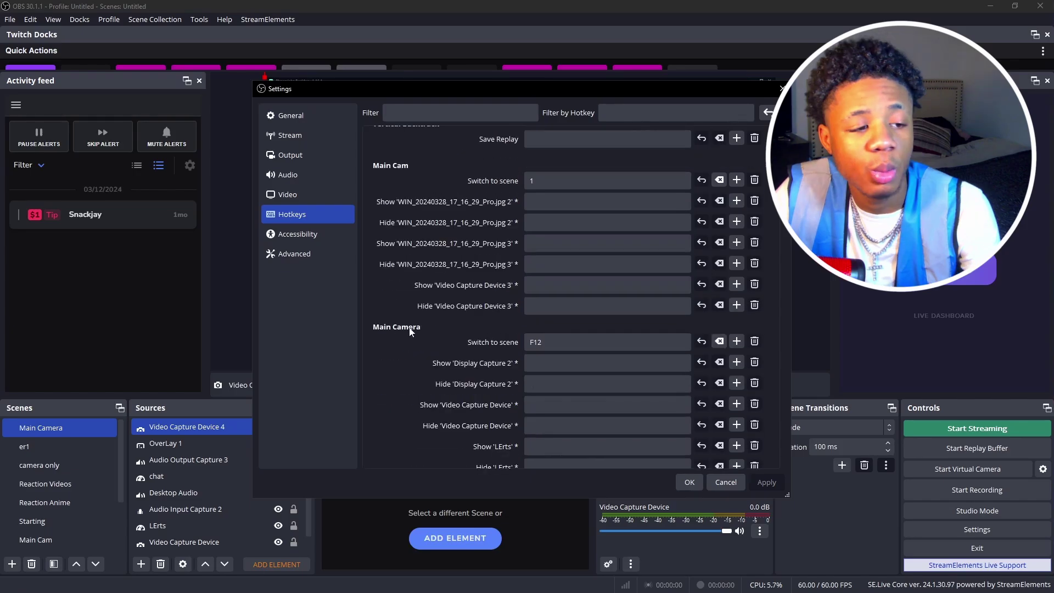
{"action": "left_click", "coordinate": [543, 341]}
Assign Num 2 as the Switch to scene hotkey for er1, apply the settings and test the hotkey
{"action": "scroll", "coordinate": [576, 265], "scroll_direction": "down", "scroll_amount": 10}
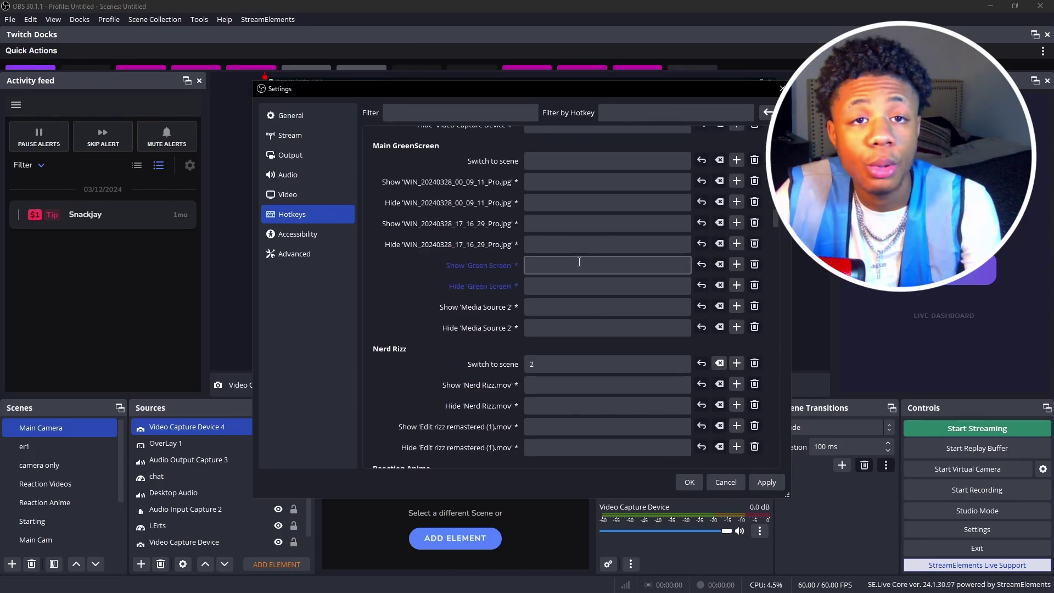
{"action": "scroll", "coordinate": [579, 262], "scroll_direction": "down", "scroll_amount": 15}
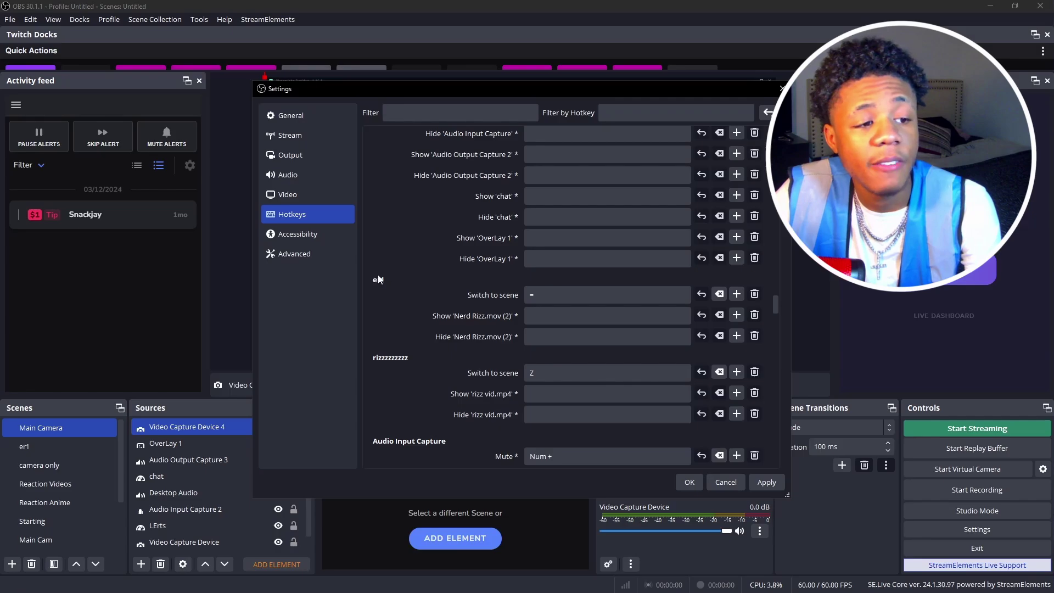
{"action": "left_click", "coordinate": [544, 295]}
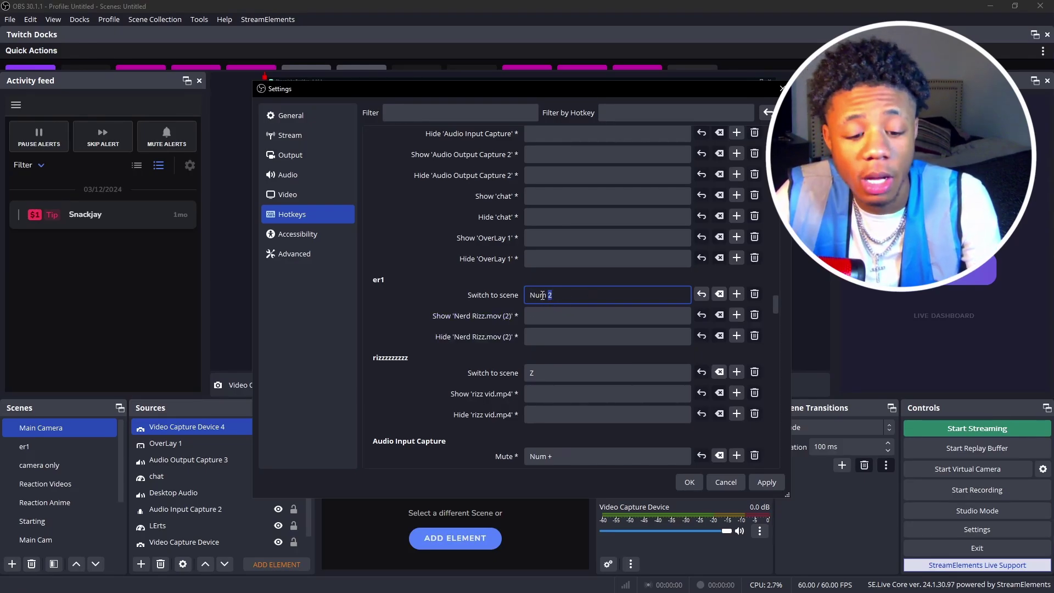
{"action": "left_click", "coordinate": [766, 482]}
{"action": "left_click", "coordinate": [686, 481]}
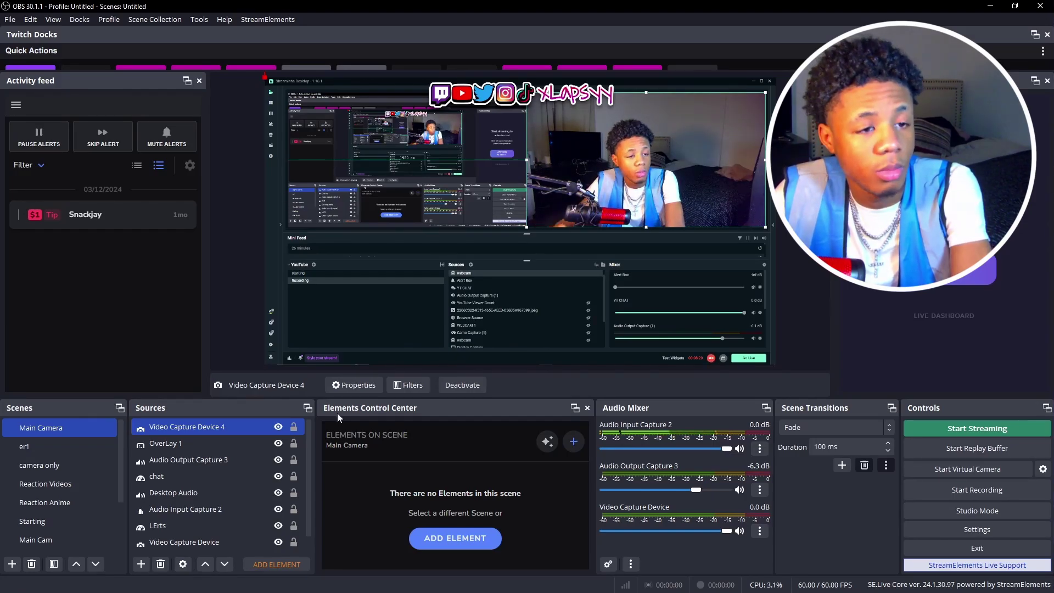
{"action": "key", "text": "Down"}
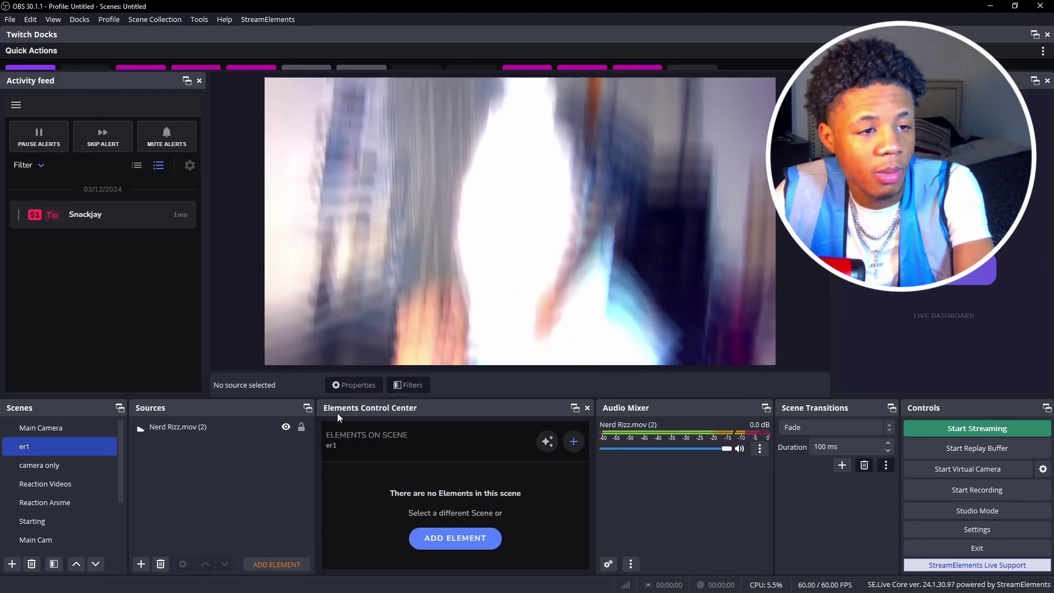
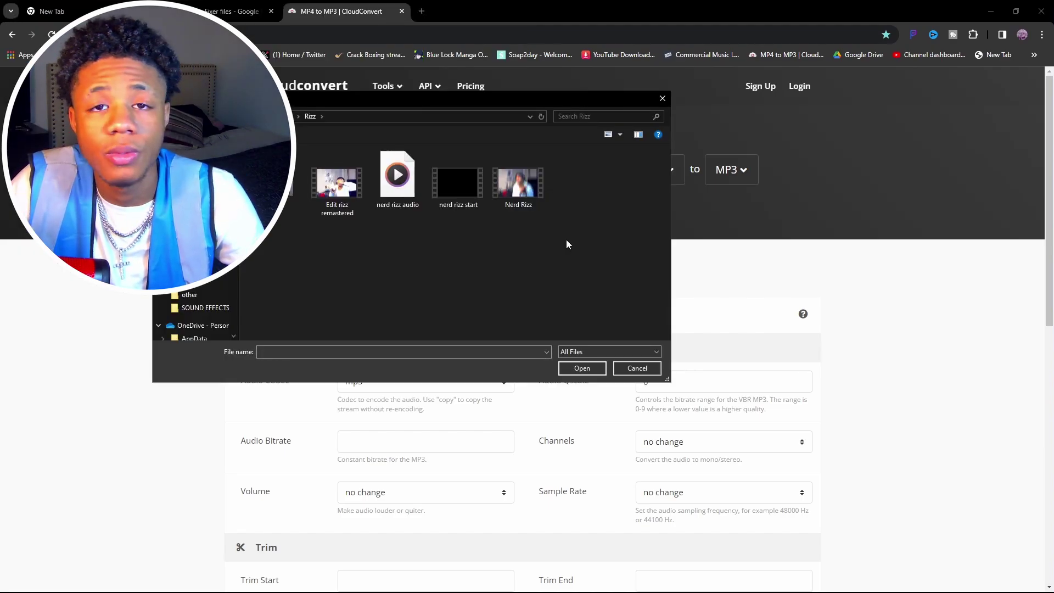
In CloudConvert, convert the Edit rizz remastered video from the Rizz folder to MP3 and download the converted file
{"action": "double_click", "coordinate": [337, 186]}
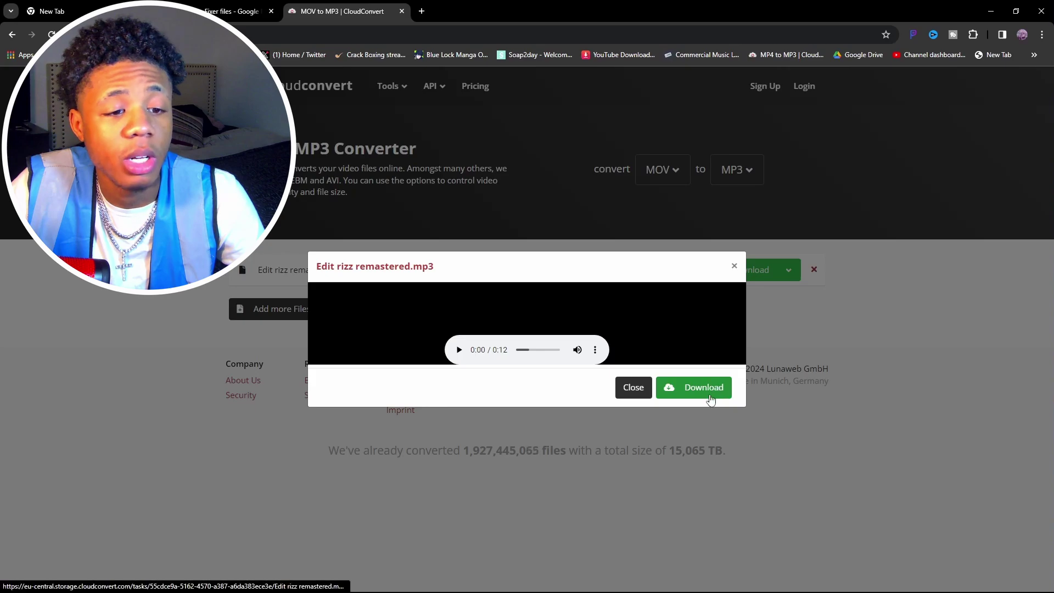
{"action": "left_click", "coordinate": [711, 398]}
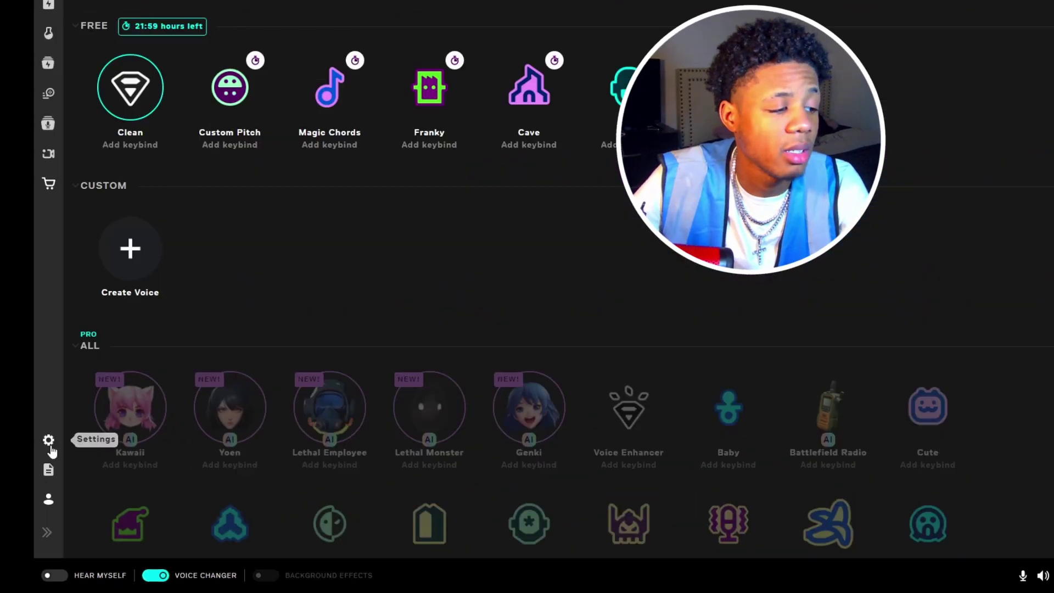
Switch to Voicemod and set its audio output to Headset Earphone (HyperX Virtual Surround Sound)
{"action": "left_click", "coordinate": [50, 445]}
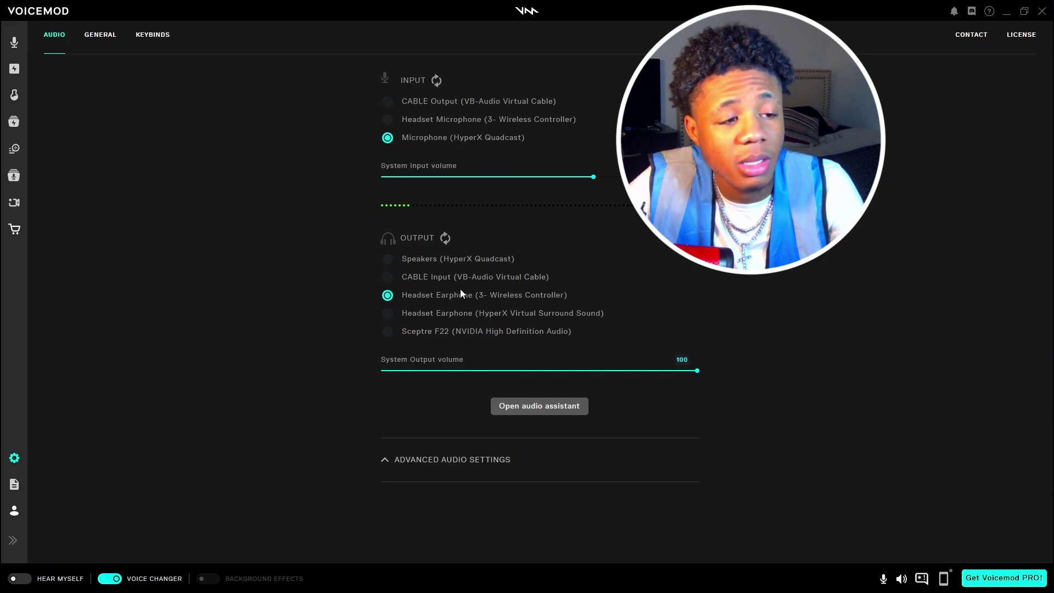
{"action": "left_click", "coordinate": [388, 314]}
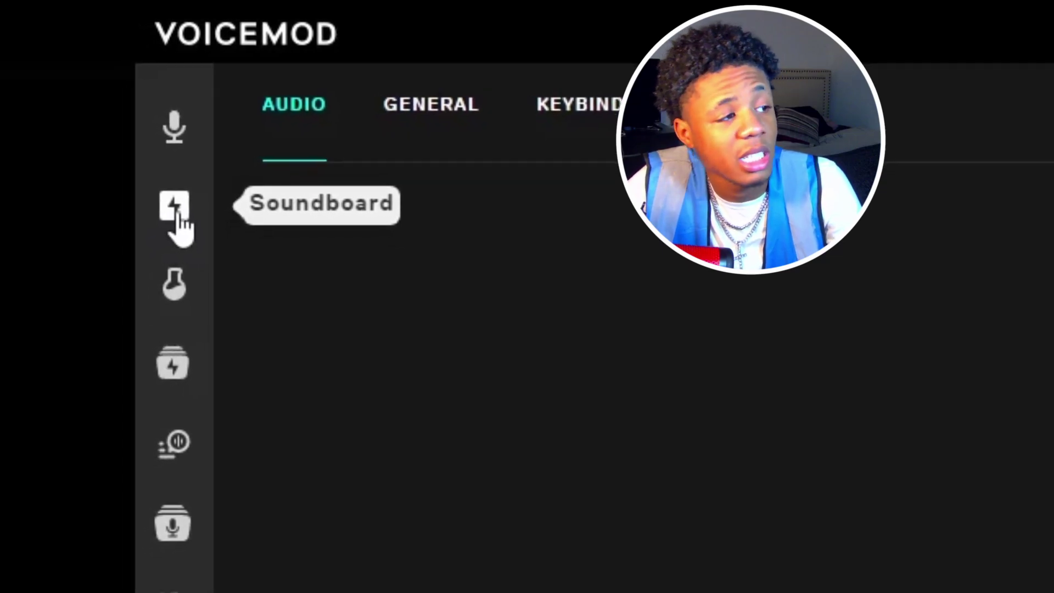
Add the nerd rizz audio file from the Rizz folder to the first empty slot of the Voicemod soundboard
{"action": "left_click", "coordinate": [176, 212]}
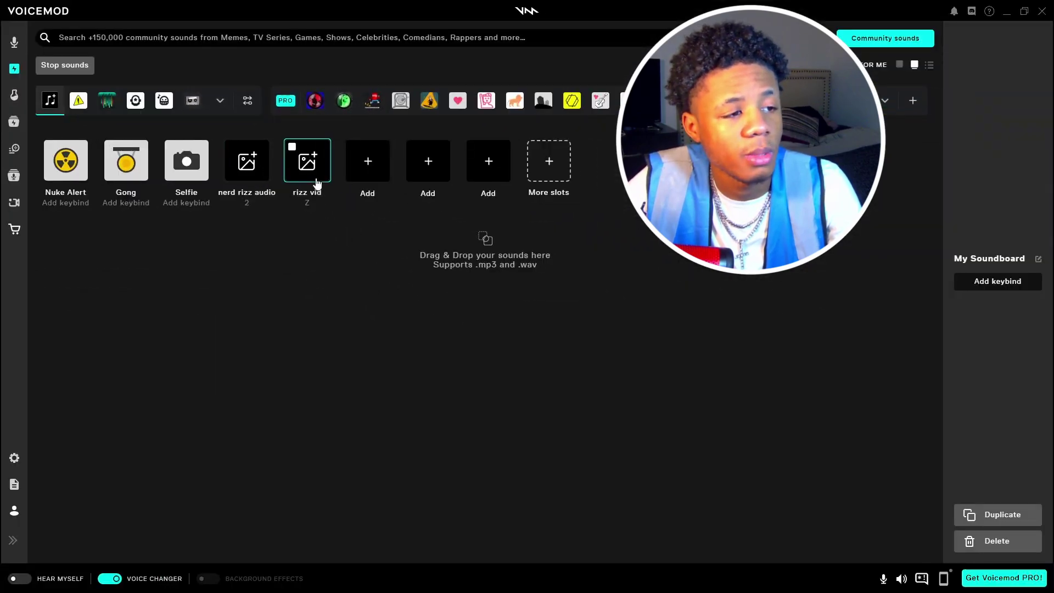
{"action": "left_click", "coordinate": [308, 165]}
{"action": "key", "text": "alt+Tab"}
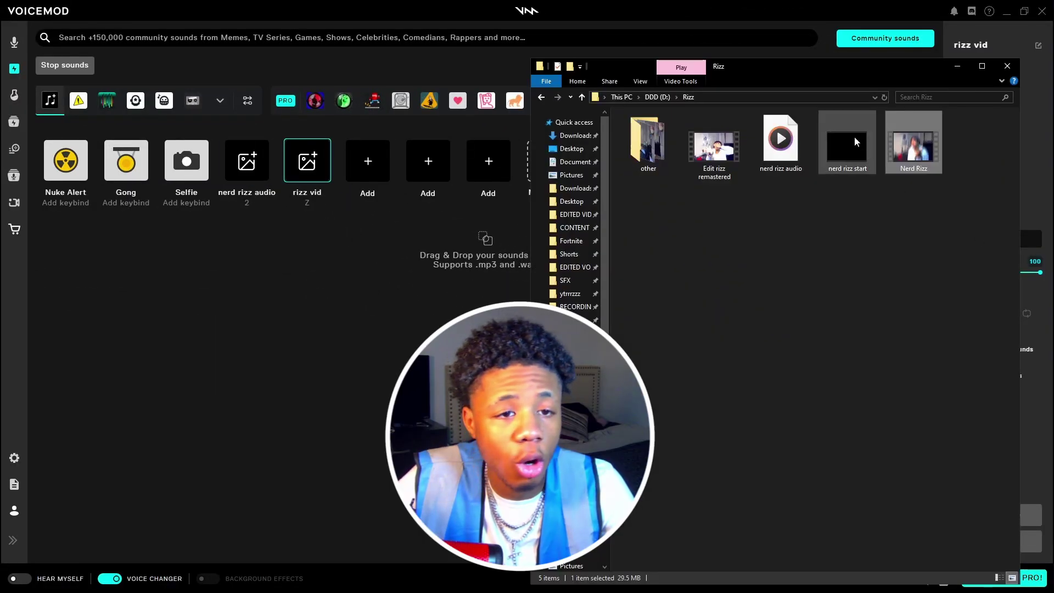
{"action": "left_click_drag", "start_coordinate": [776, 66], "coordinate": [816, 46]}
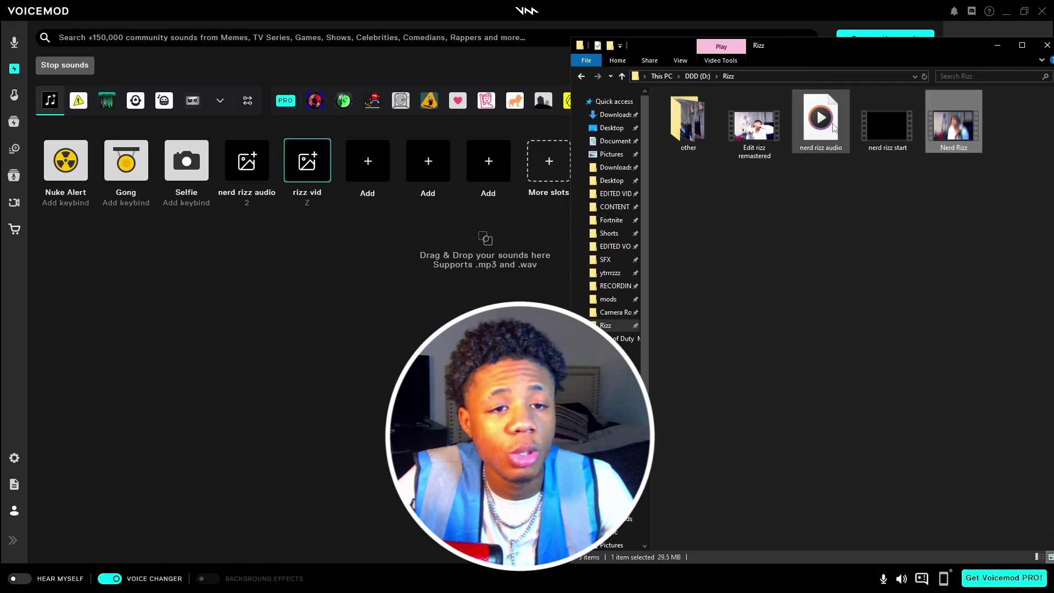
{"action": "left_click_drag", "start_coordinate": [821, 119], "coordinate": [384, 196]}
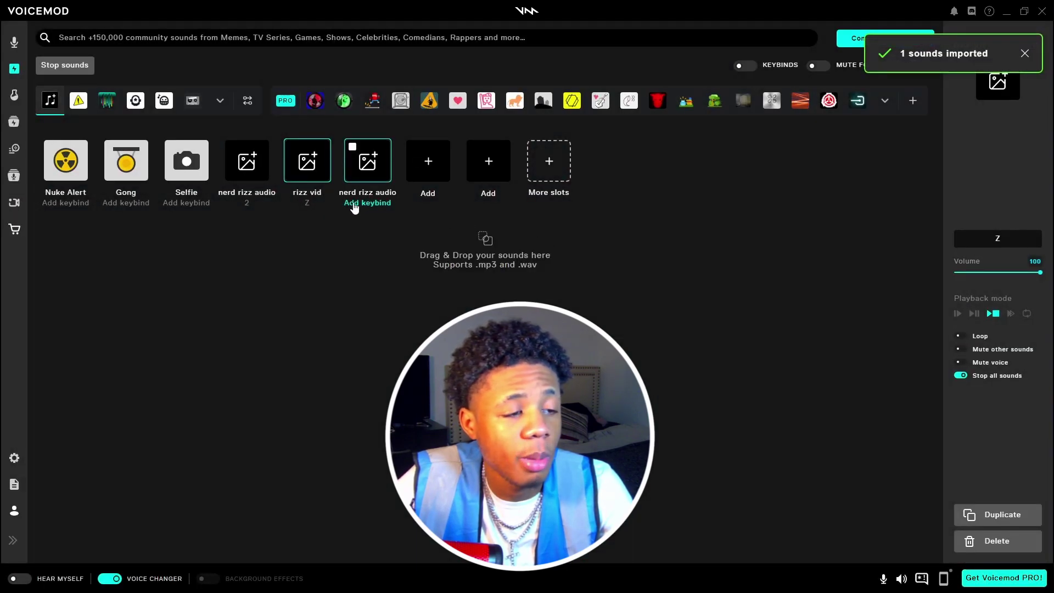
Assign Plus as the keybind of the newly imported nerd rizz audio sound
{"action": "left_click", "coordinate": [367, 208]}
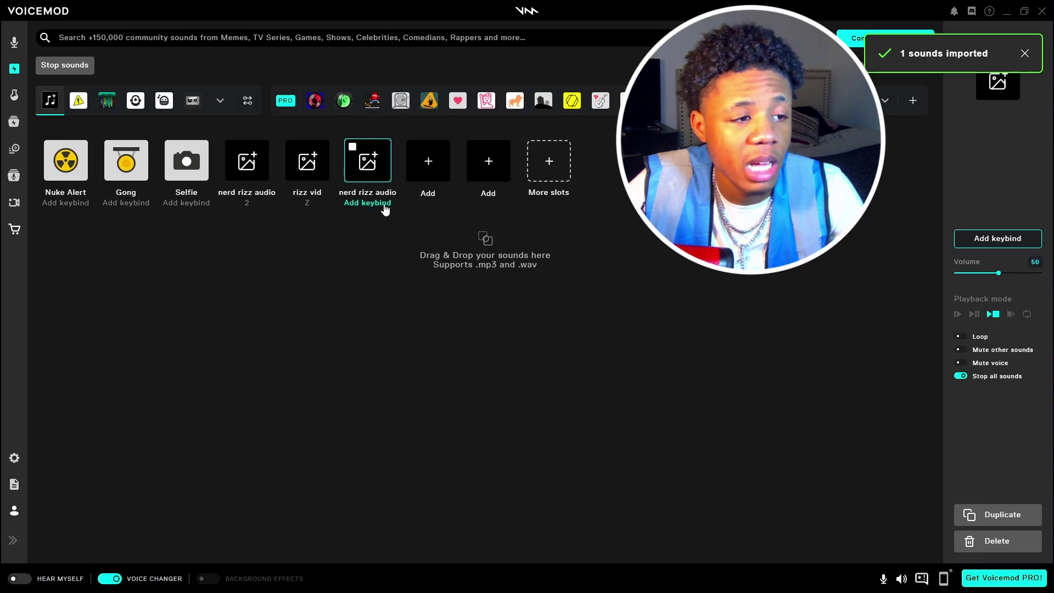
{"action": "left_click", "coordinate": [1004, 240]}
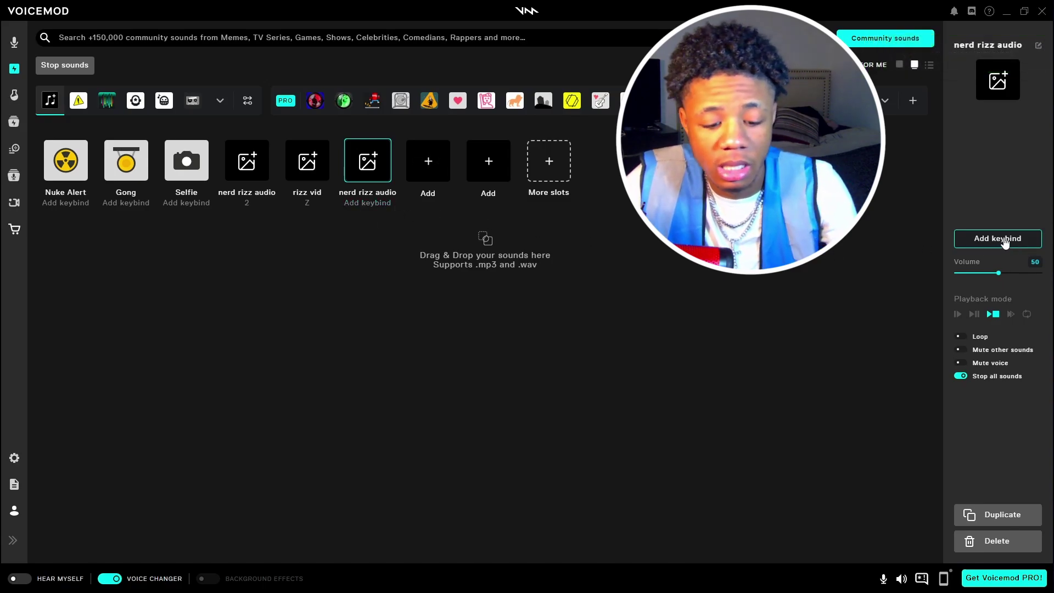
{"action": "key", "text": "plus"}
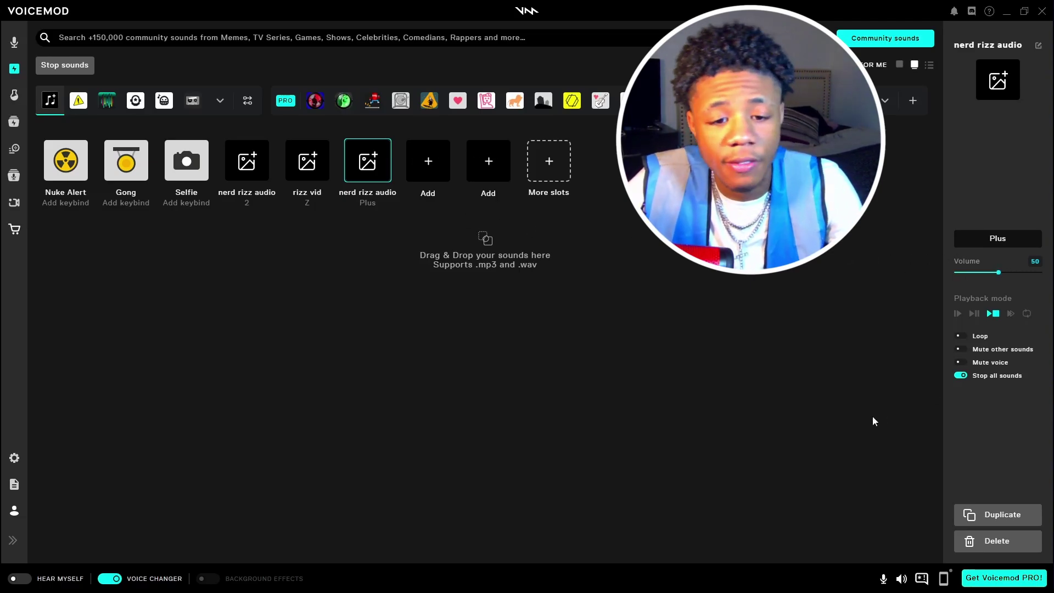
Deselect the sound, turn on the soundboard's Keybinds option and test the Plus keybind
{"action": "left_click", "coordinate": [699, 377]}
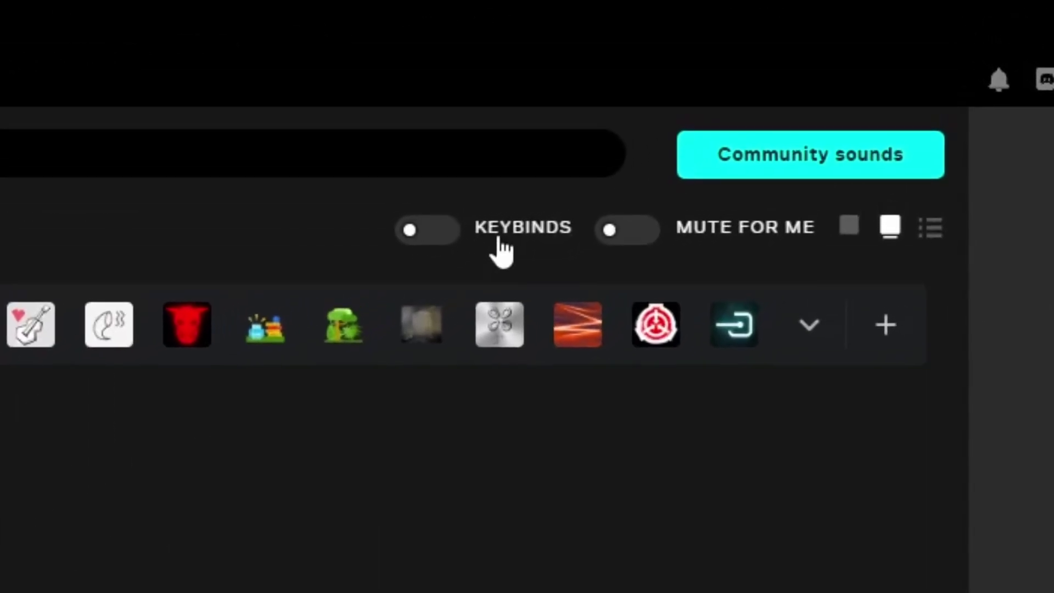
{"action": "left_click", "coordinate": [442, 226]}
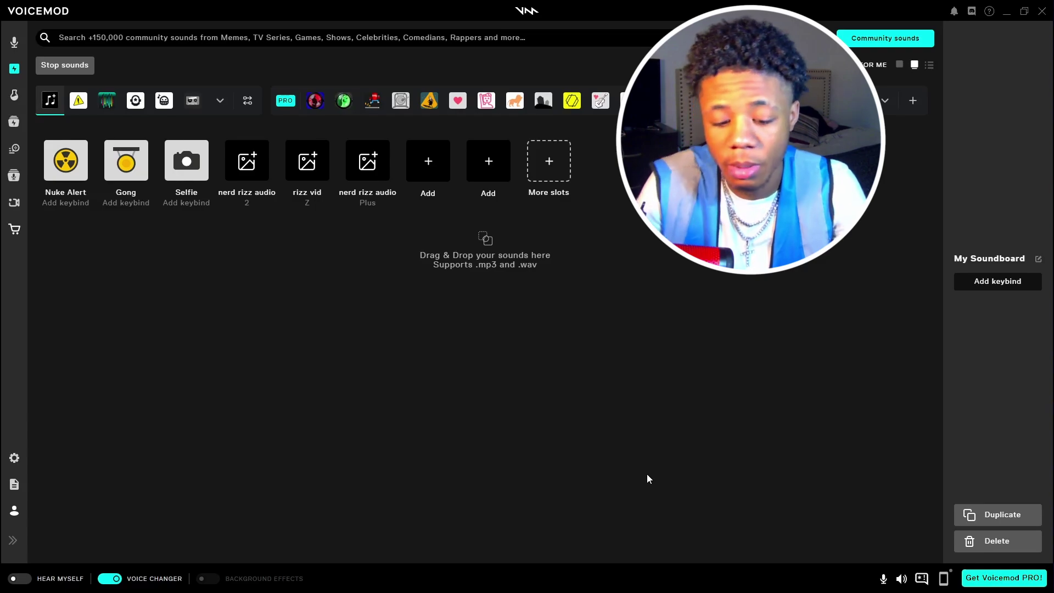
{"action": "key", "text": "plus"}
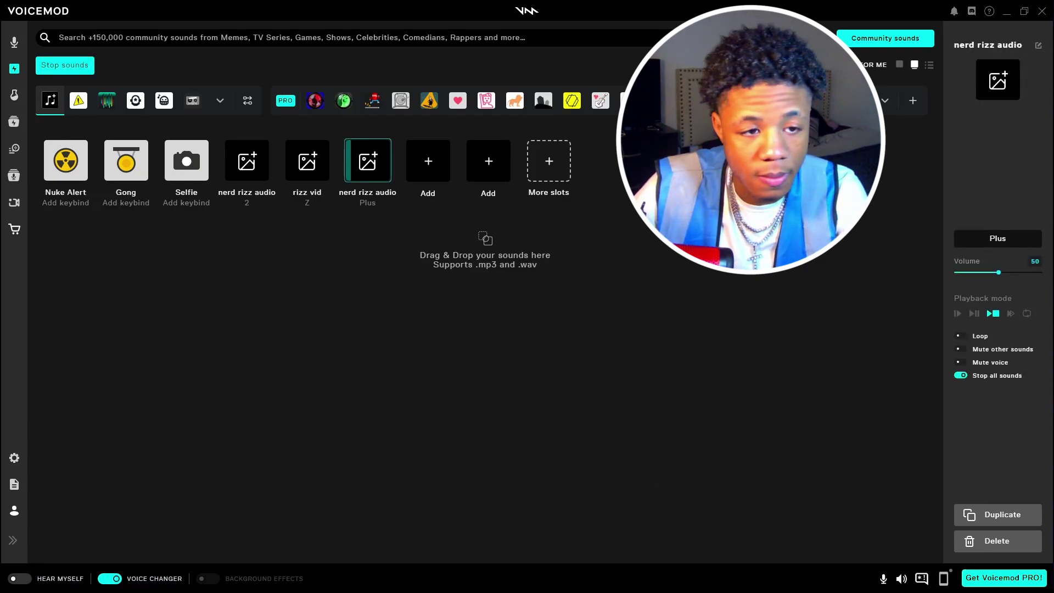
Return to OBS and test switching back and forth between the er1 and Main Camera scenes
{"action": "left_click", "coordinate": [1024, 13]}
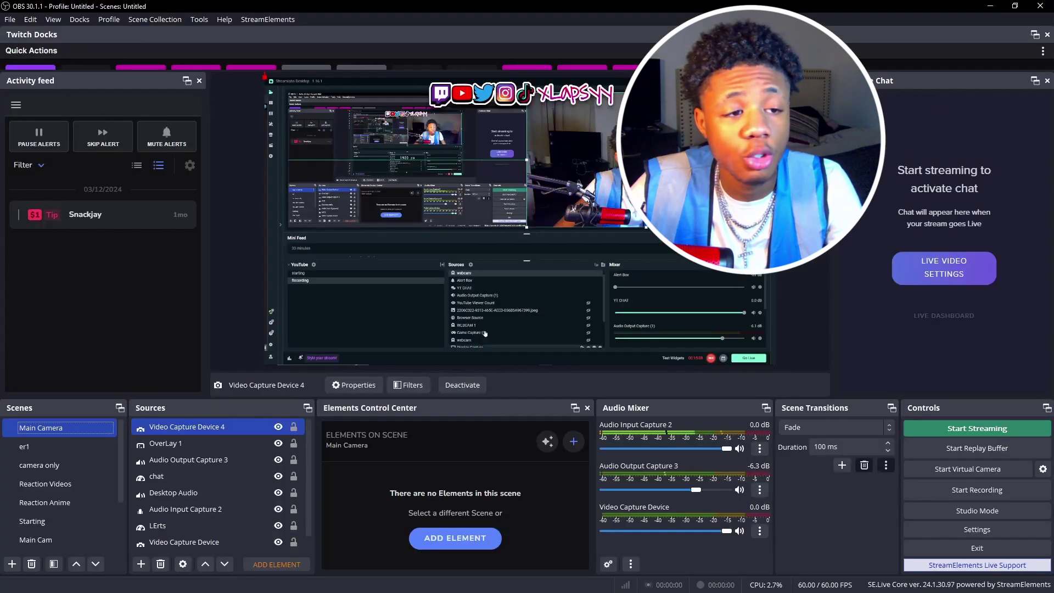
{"action": "left_click", "coordinate": [60, 446]}
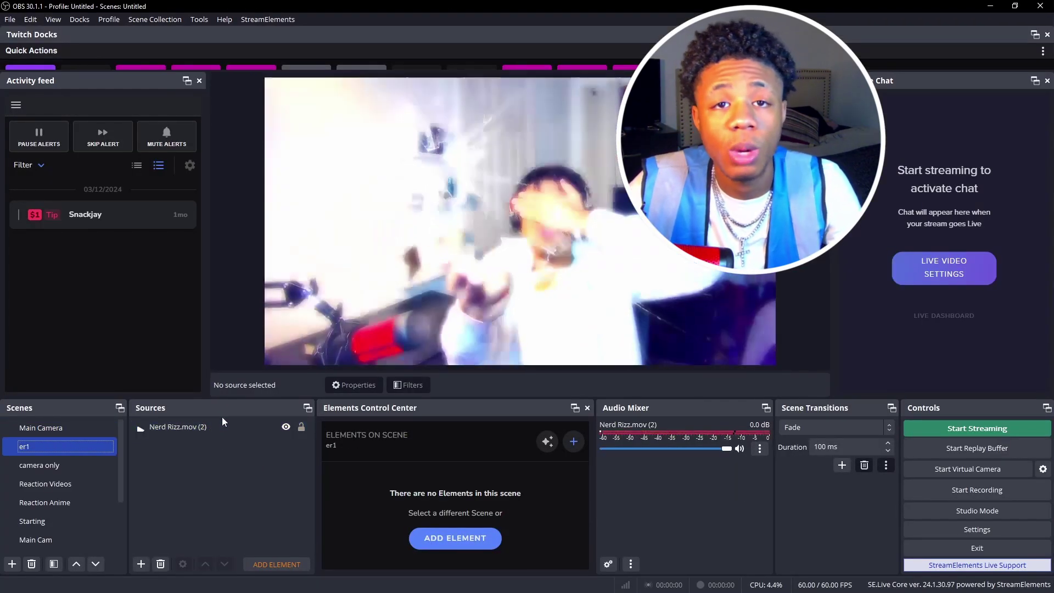
{"action": "key", "text": "Up"}
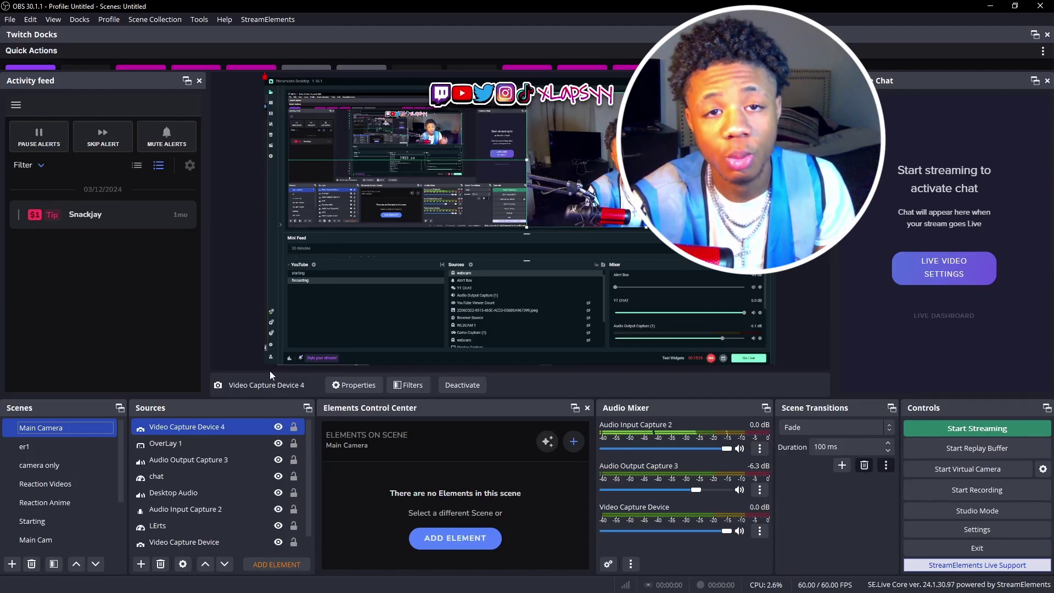
{"action": "key", "text": "Down"}
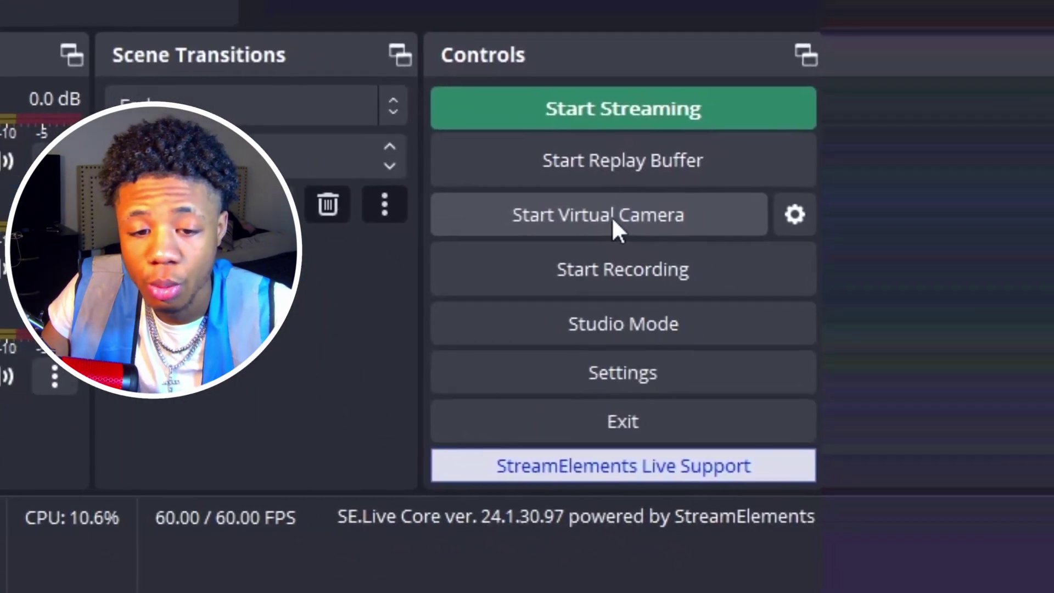
Start the OBS virtual camera
{"action": "left_click", "coordinate": [611, 216]}
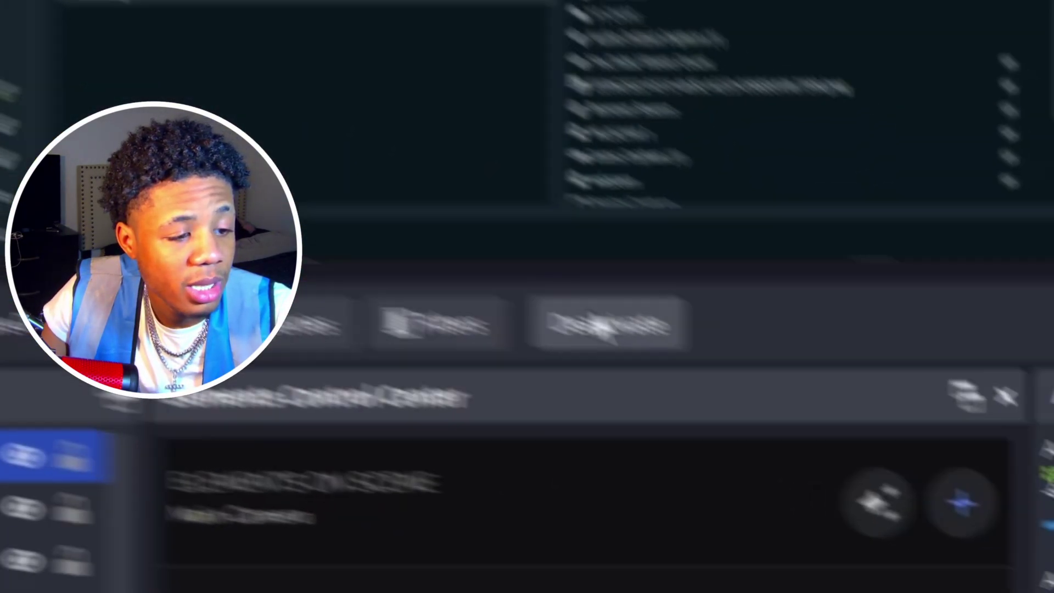
{"action": "left_click", "coordinate": [1046, 364]}
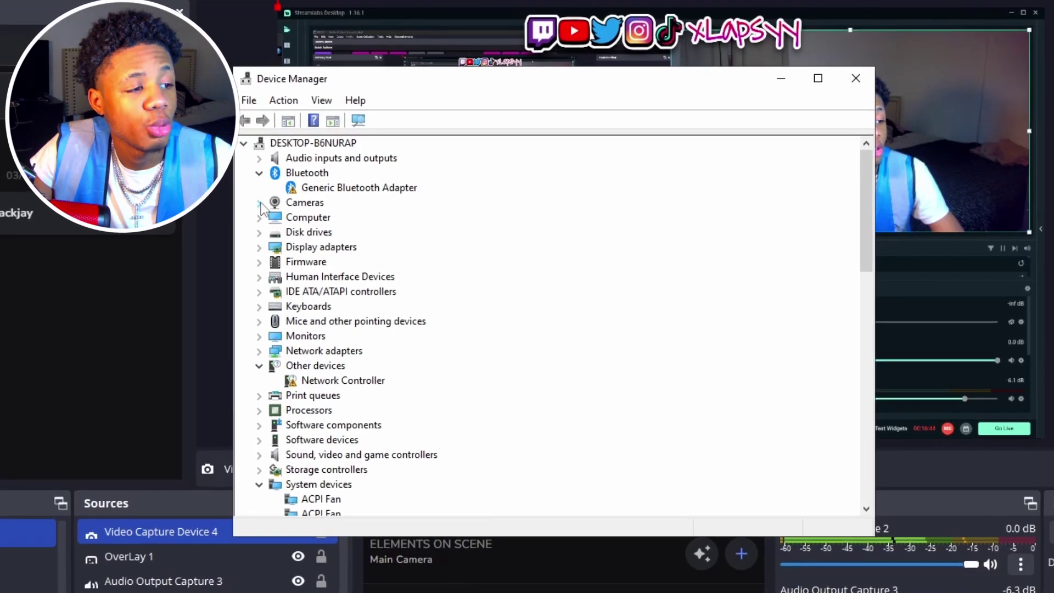
In Device Manager, disable the EMEET SmartCam S600 camera and decline restarting the computer
{"action": "left_click", "coordinate": [252, 207]}
{"action": "right_click", "coordinate": [319, 218]}
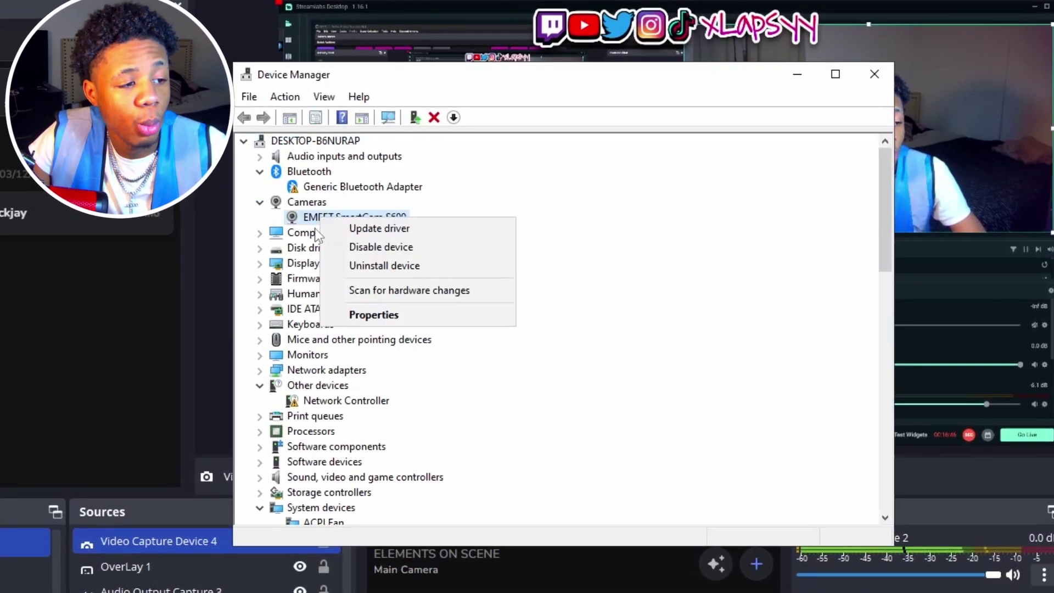
{"action": "left_click", "coordinate": [396, 247]}
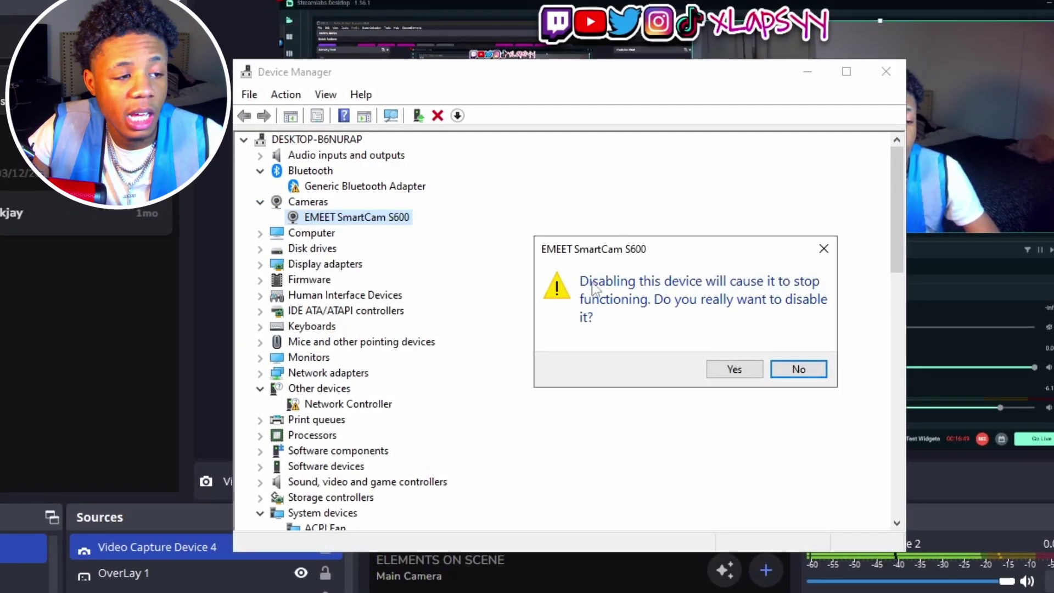
{"action": "left_click", "coordinate": [745, 371]}
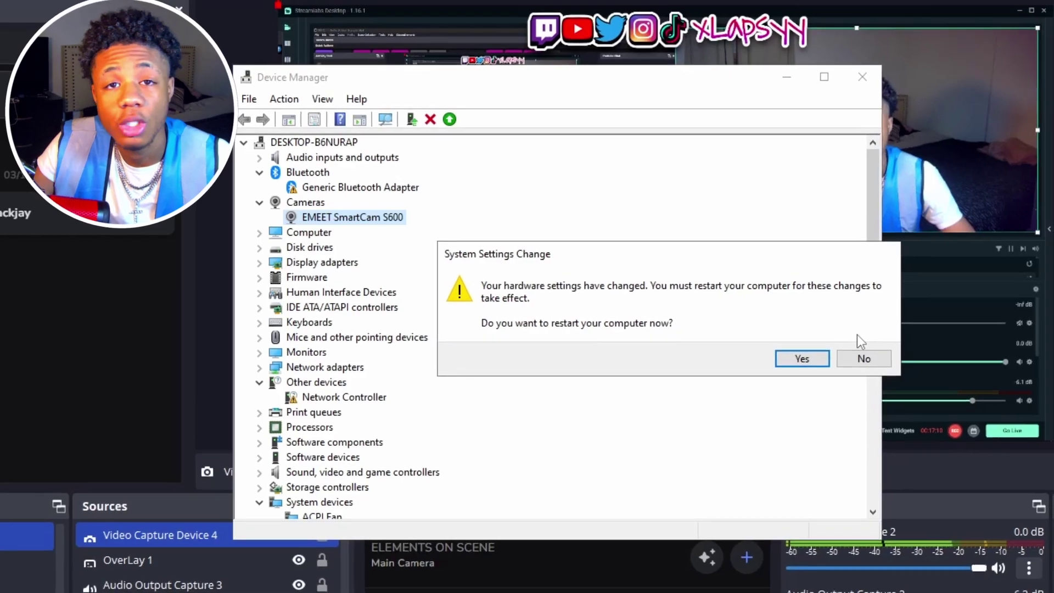
{"action": "left_click", "coordinate": [856, 358]}
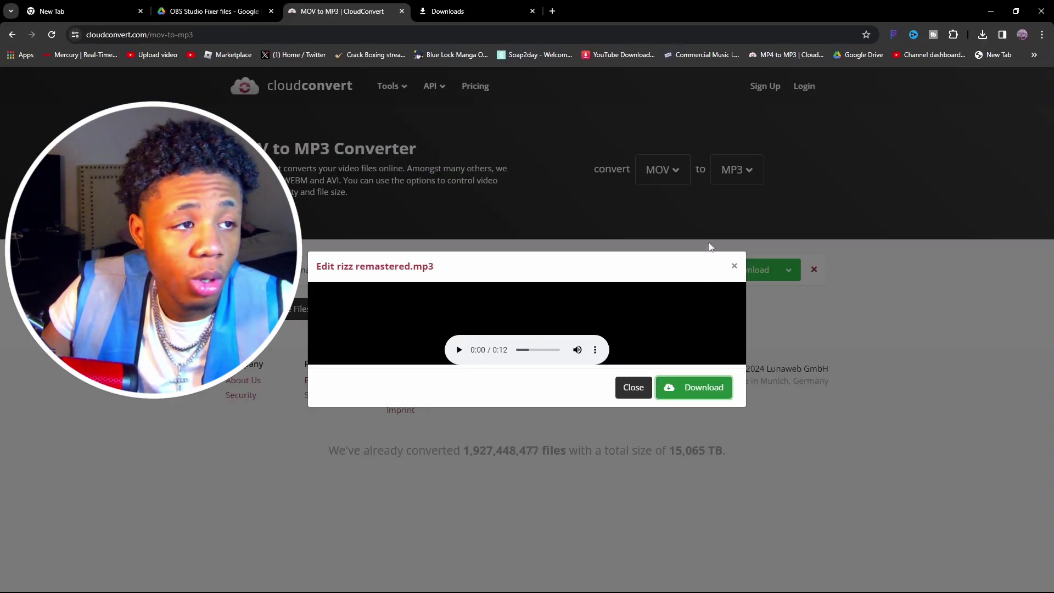
Switch to Chrome and open the ome.tv video chat site
{"action": "left_click", "coordinate": [540, 10]}
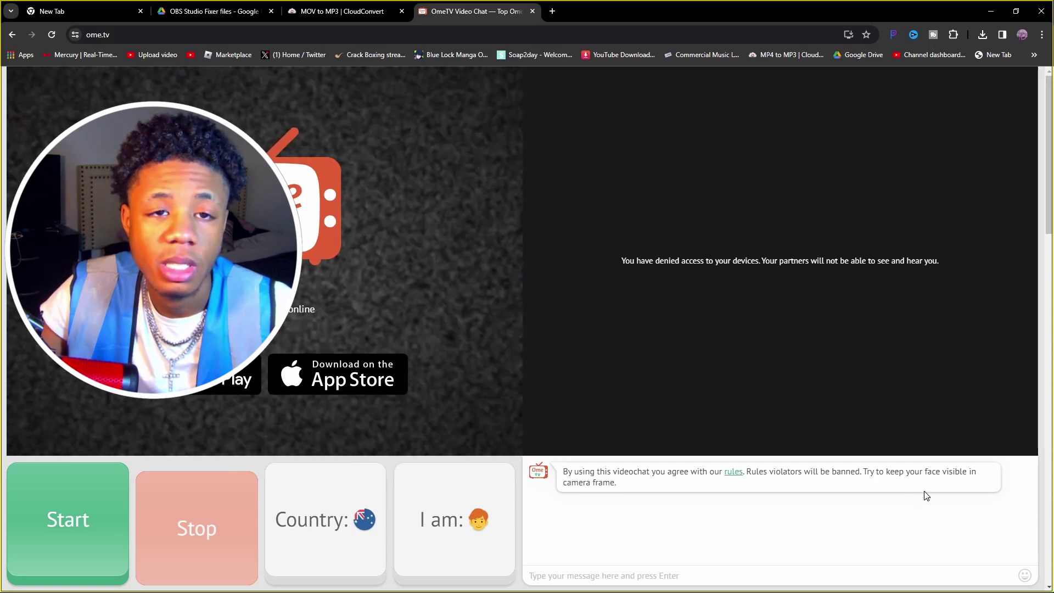
{"action": "left_click", "coordinate": [1043, 34]}
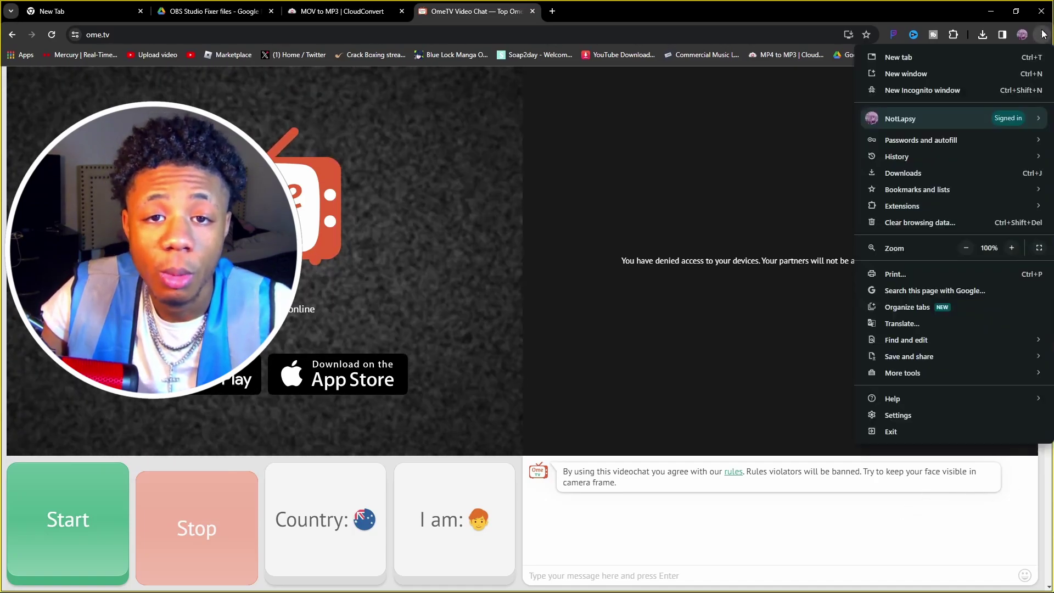
{"action": "left_click", "coordinate": [852, 52]}
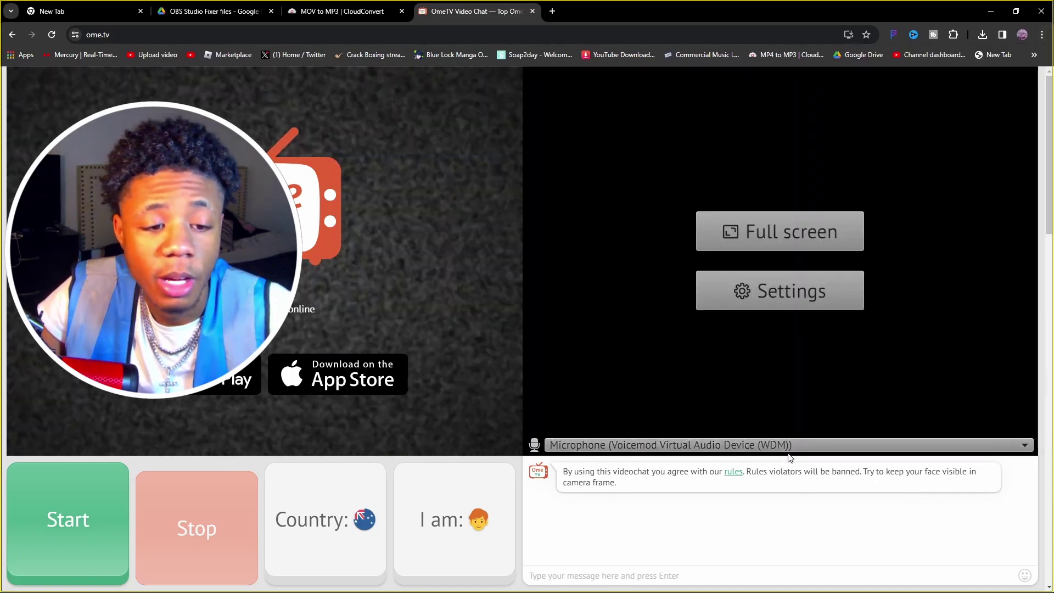
Choose Microphone (Voicemod Virtual Audio Device (WDM)) as the microphone for the OmeTV video chat
{"action": "left_click", "coordinate": [791, 448]}
{"action": "left_click", "coordinate": [778, 449]}
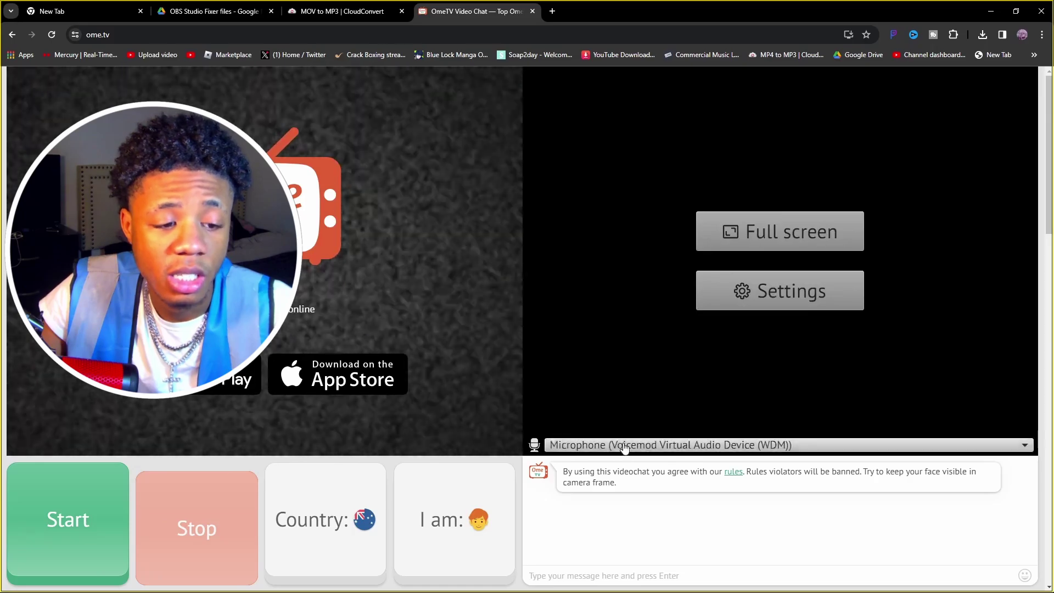
{"action": "left_click", "coordinate": [618, 445]}
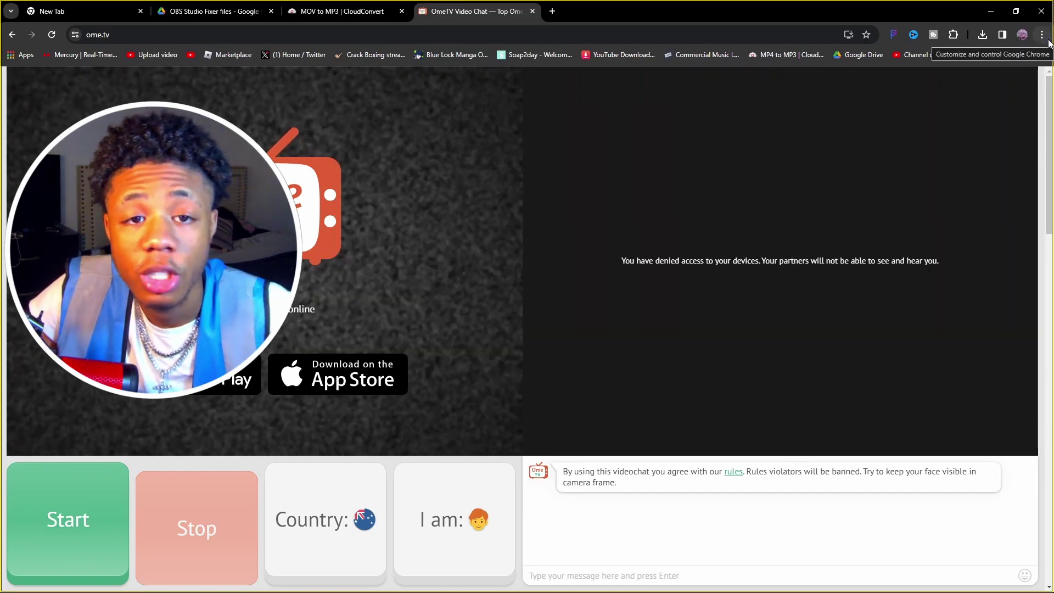
Search Chrome's settings for "camera" and open the Camera permission page in Site settings
{"action": "left_click", "coordinate": [1042, 37]}
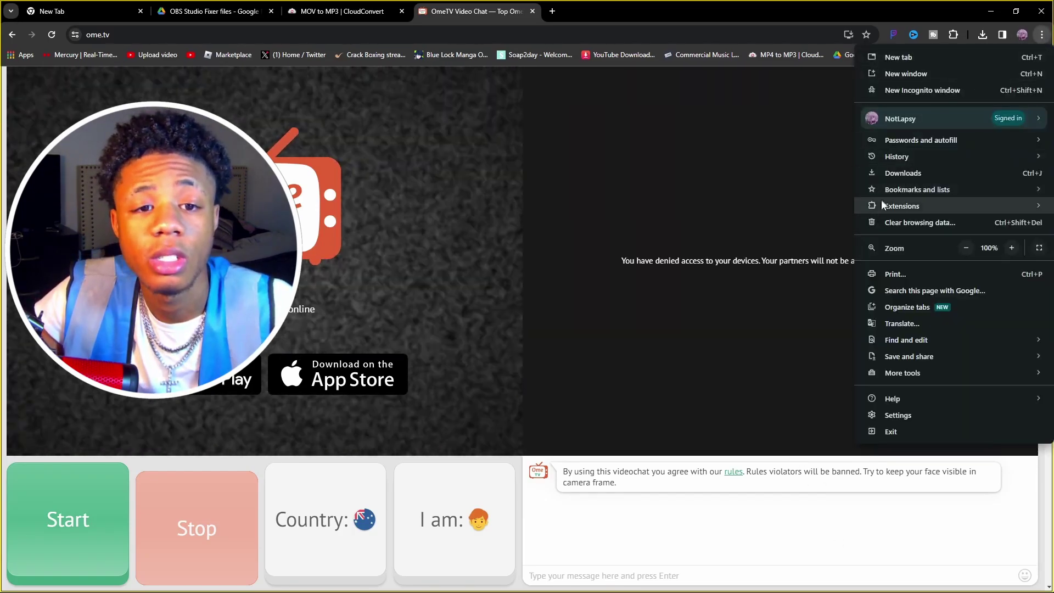
{"action": "left_click", "coordinate": [919, 415]}
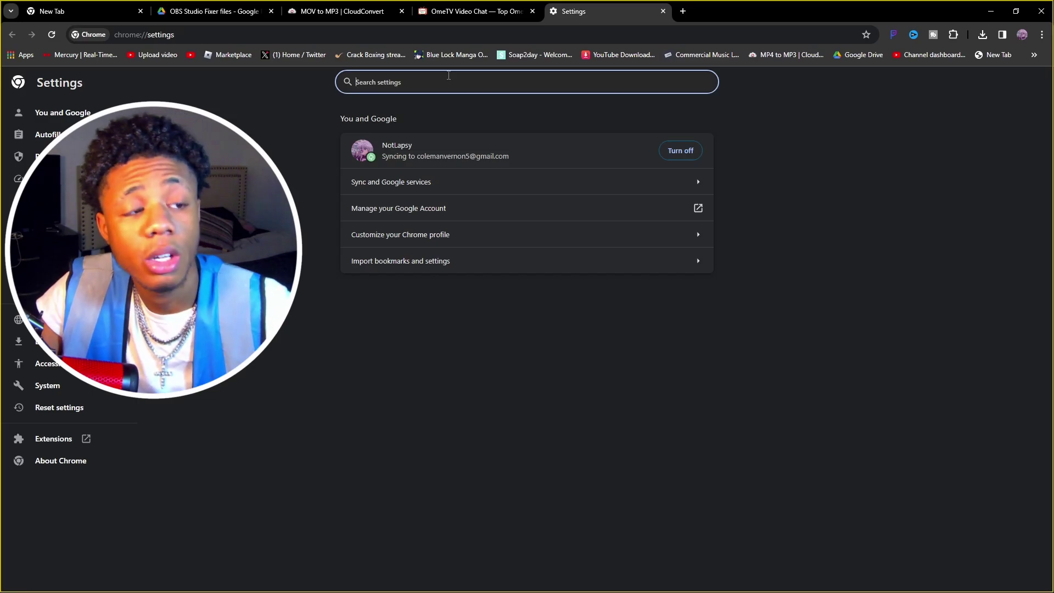
{"action": "type", "text": "camera"}
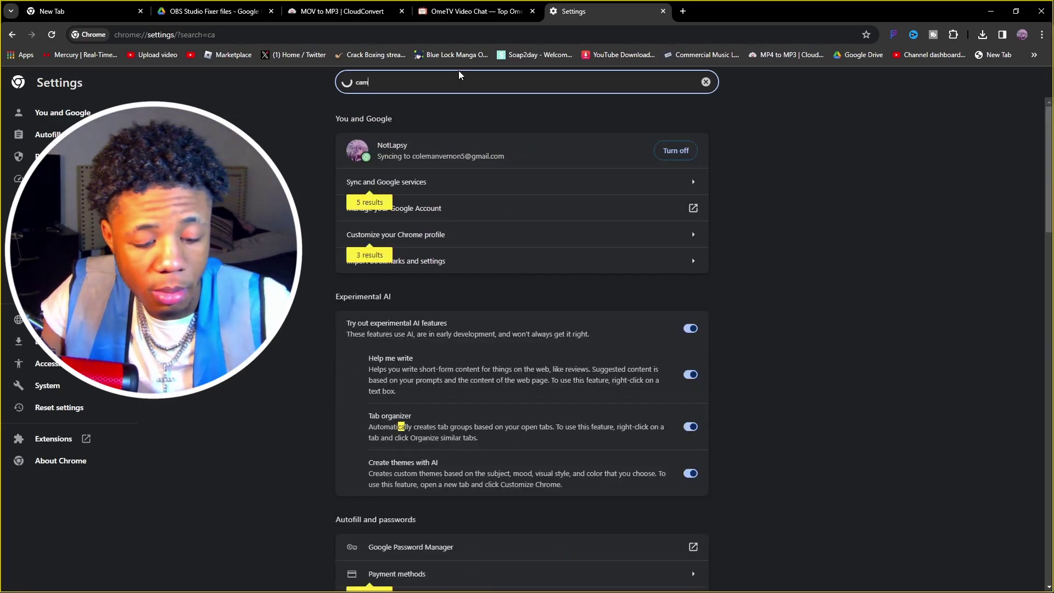
{"action": "left_click", "coordinate": [435, 337]}
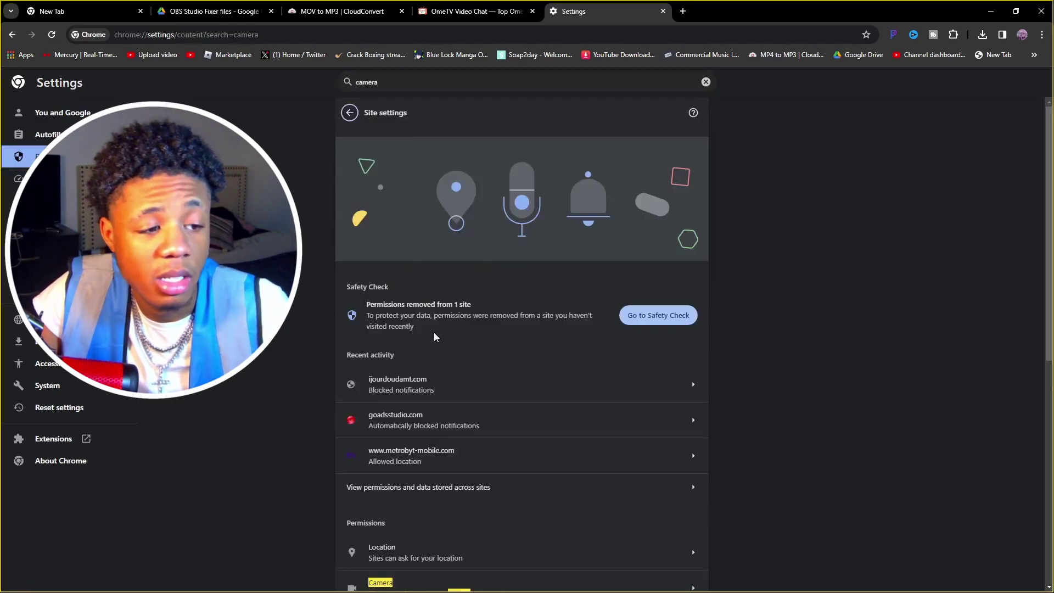
{"action": "scroll", "coordinate": [401, 385], "scroll_direction": "down", "scroll_amount": 3}
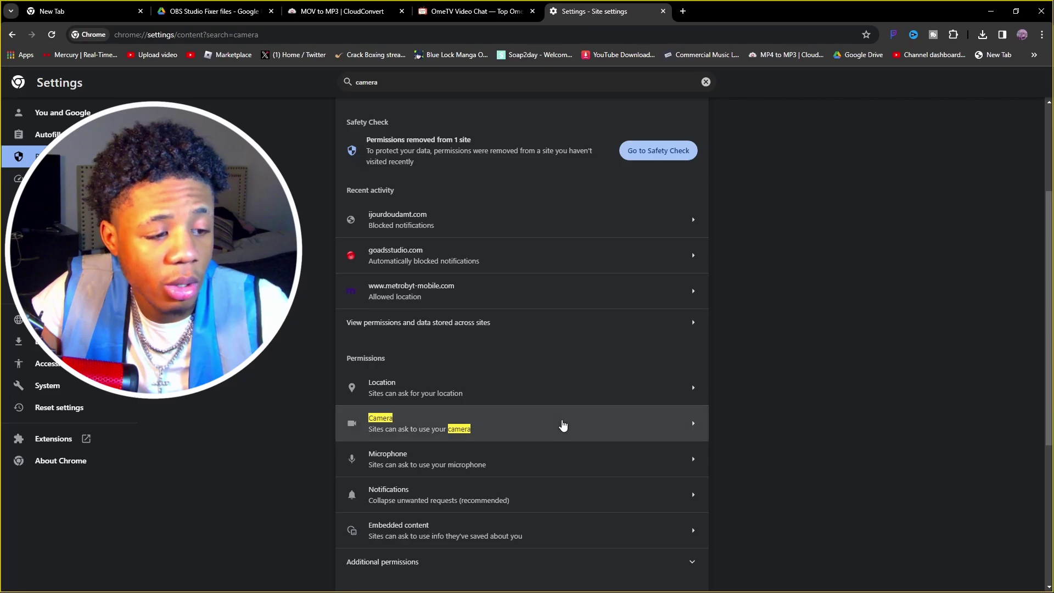
{"action": "left_click", "coordinate": [563, 424]}
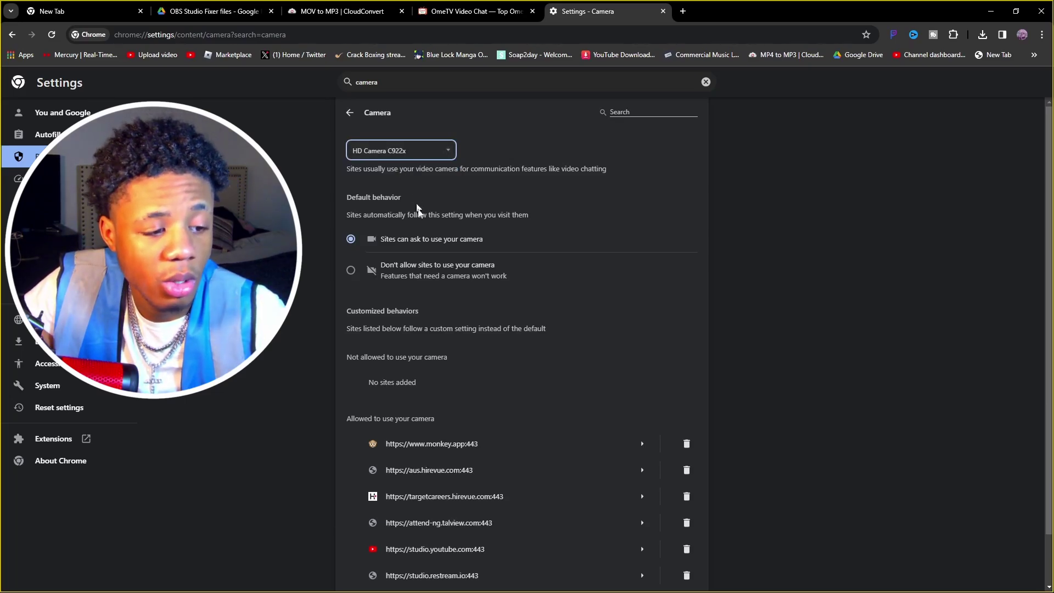
Check the device choices on Chrome's Microphone permission page and close the settings, returning to OmeTV
{"action": "key", "text": "alt+Left"}
{"action": "scroll", "coordinate": [513, 461], "scroll_direction": "down", "scroll_amount": 3}
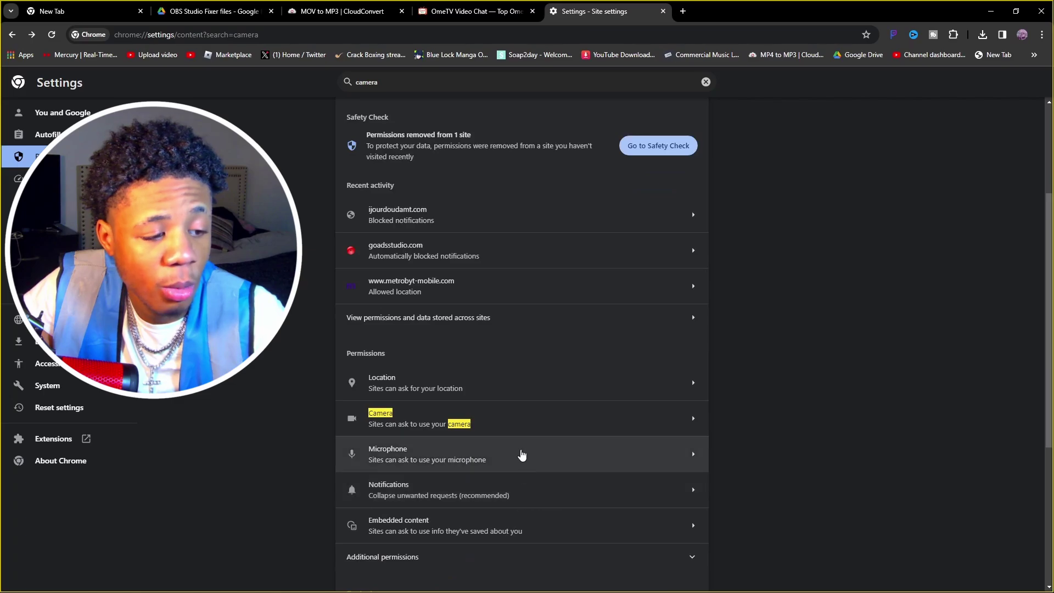
{"action": "left_click", "coordinate": [521, 454]}
{"action": "left_click", "coordinate": [417, 156]}
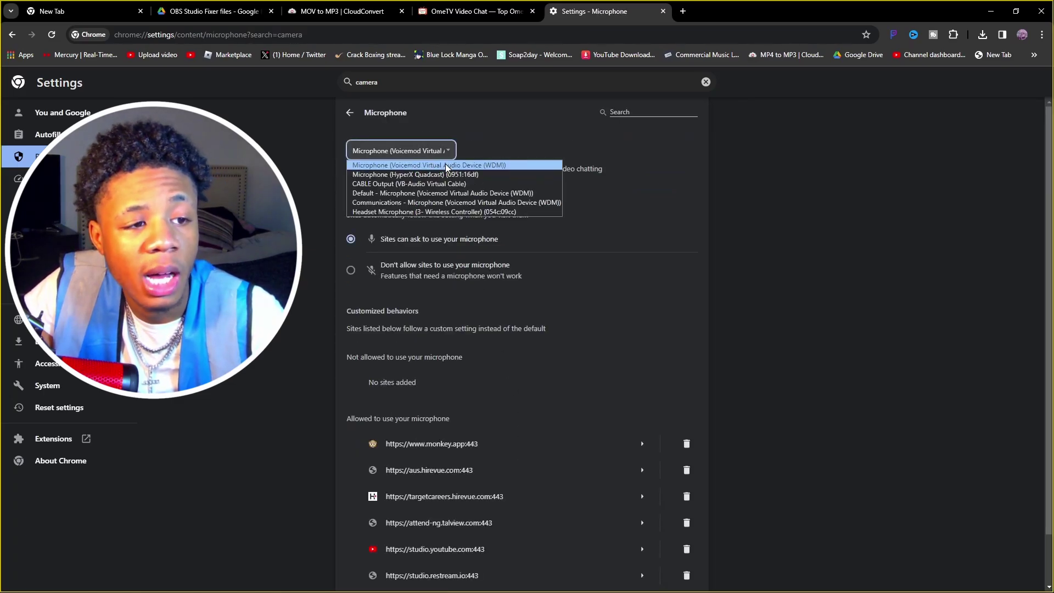
{"action": "key", "text": "ctrl+shift+Tab"}
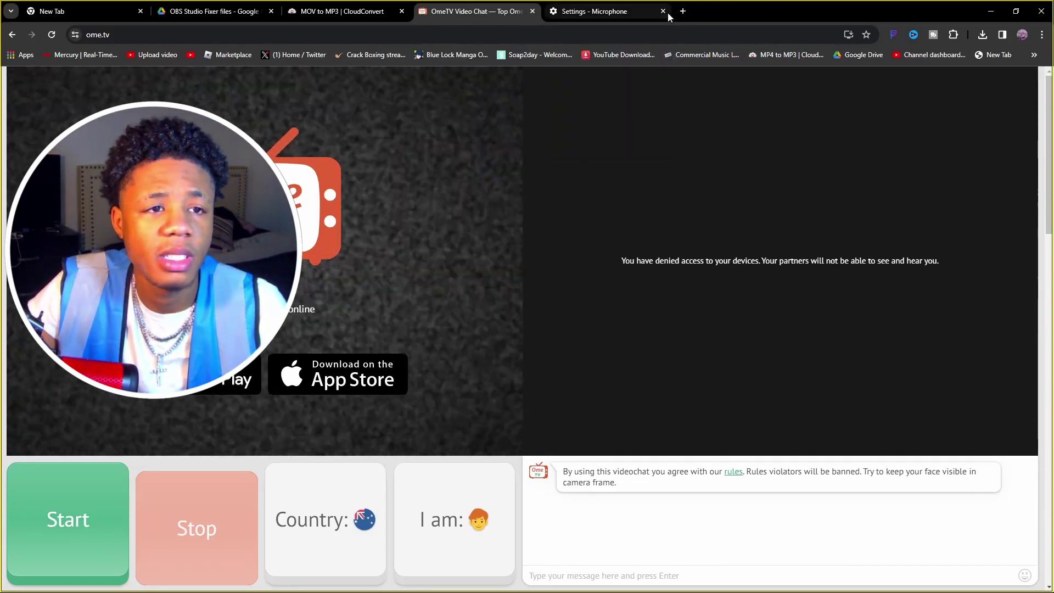
{"action": "left_click", "coordinate": [661, 11]}
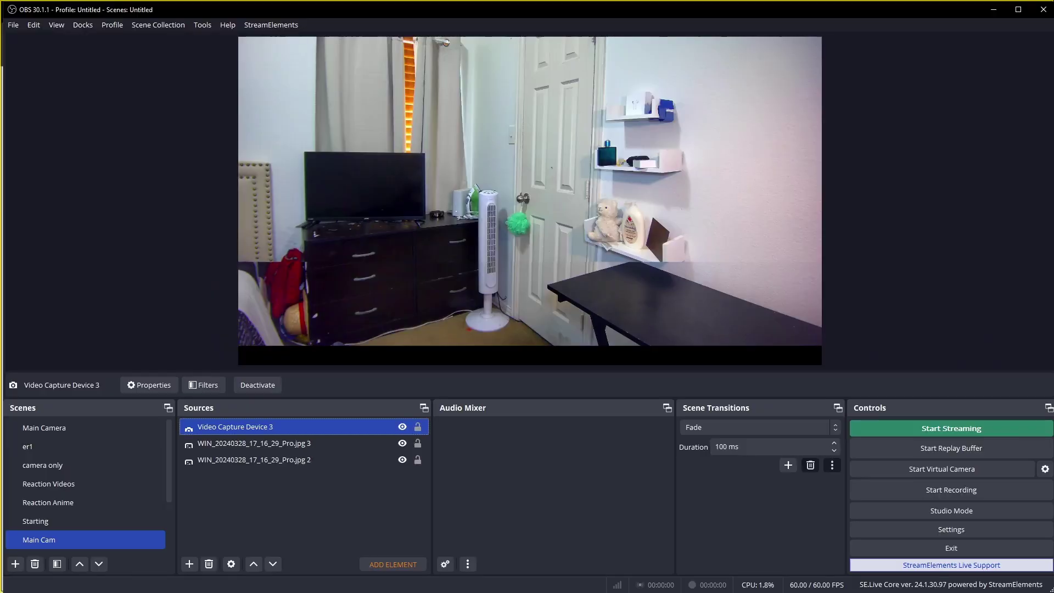
Start the virtual camera in OBS and maximize its window
{"action": "left_click", "coordinate": [898, 469]}
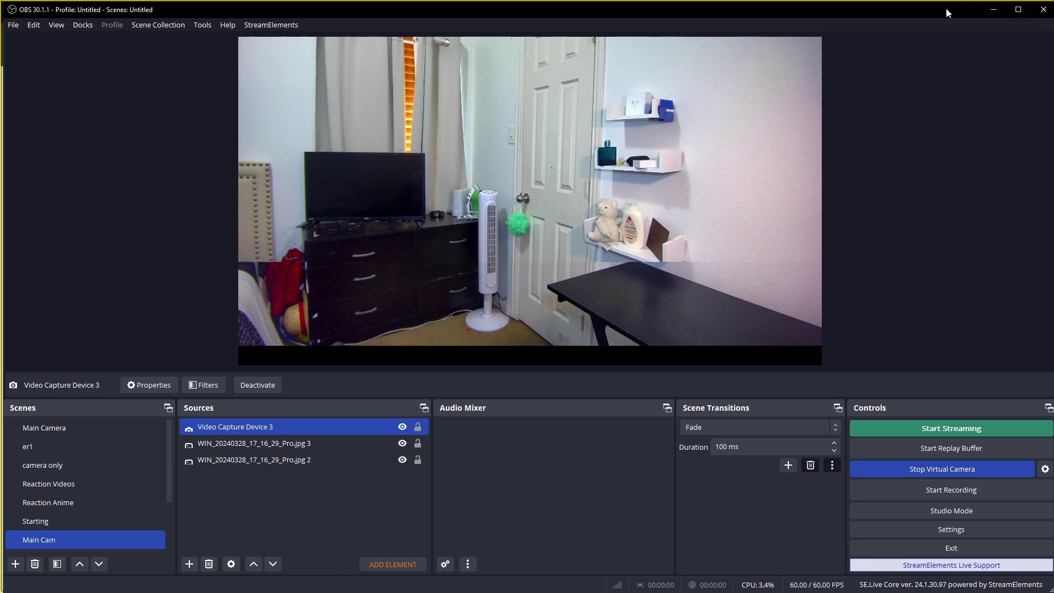
{"action": "mouse_move", "coordinate": [947, 7]}
{"action": "left_mouse_down"}
{"action": "mouse_move", "coordinate": [1022, 361]}
{"action": "mouse_move", "coordinate": [1037, 517]}
{"action": "mouse_move", "coordinate": [921, 25]}
{"action": "mouse_move", "coordinate": [946, 1]}
{"action": "left_mouse_up"}
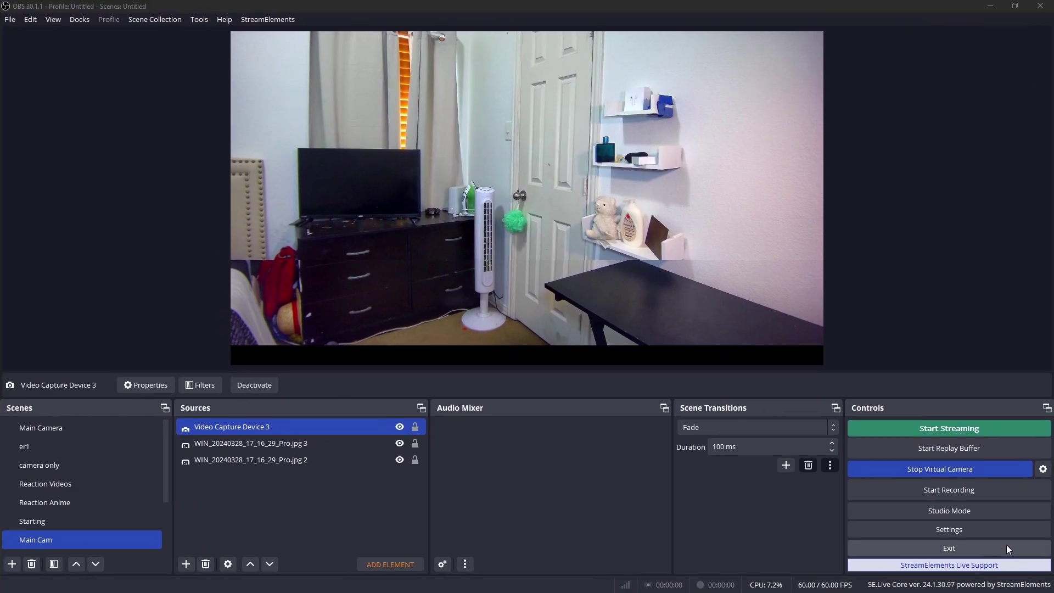
Enable the EMEET SmartCam S600 in Device Manager and close Device Manager
{"action": "key", "text": "alt+Tab"}
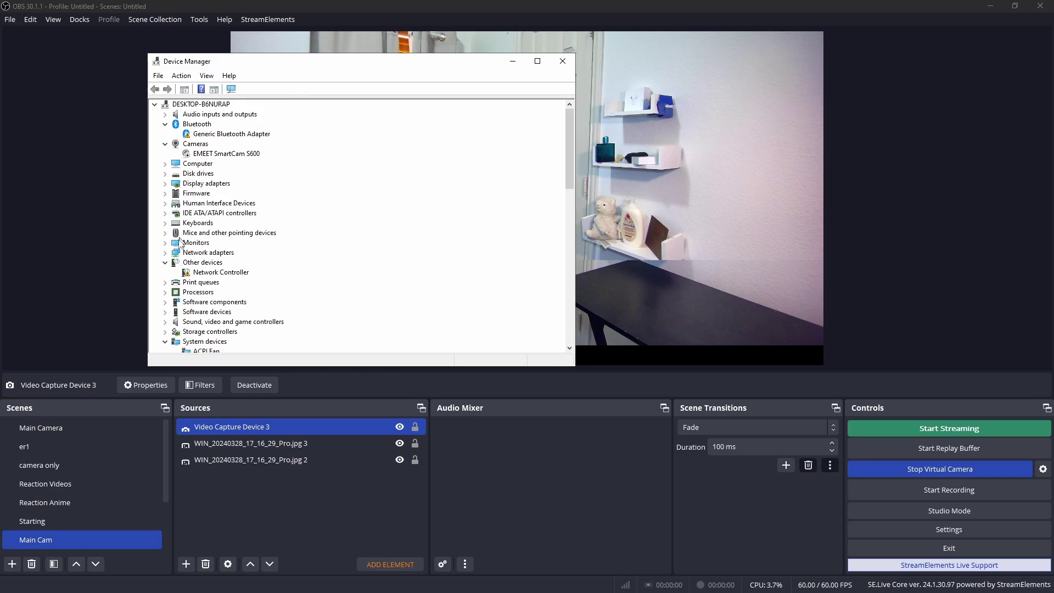
{"action": "right_click", "coordinate": [206, 157]}
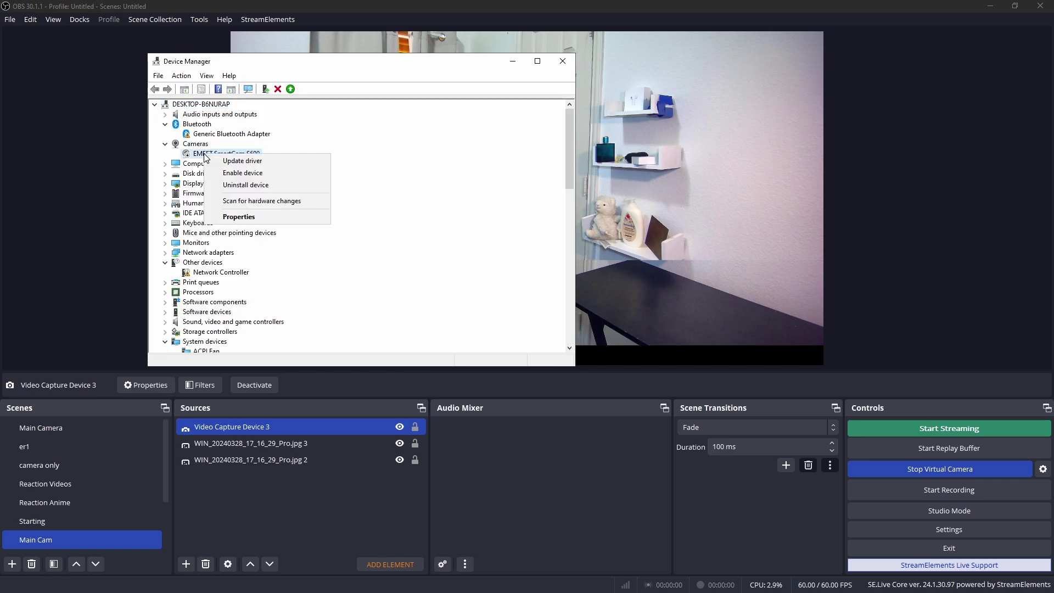
{"action": "left_click", "coordinate": [230, 175]}
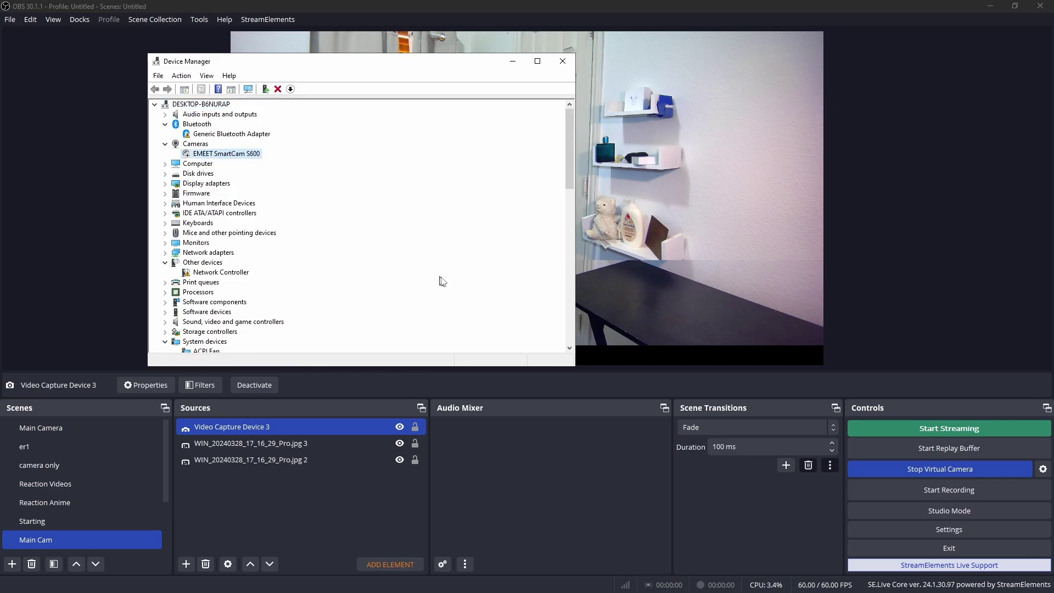
{"action": "left_click", "coordinate": [554, 60]}
Select the Video Capture Device 3 source and test switching to the er1 scene and back to Main Cam
{"action": "left_click", "coordinate": [232, 498]}
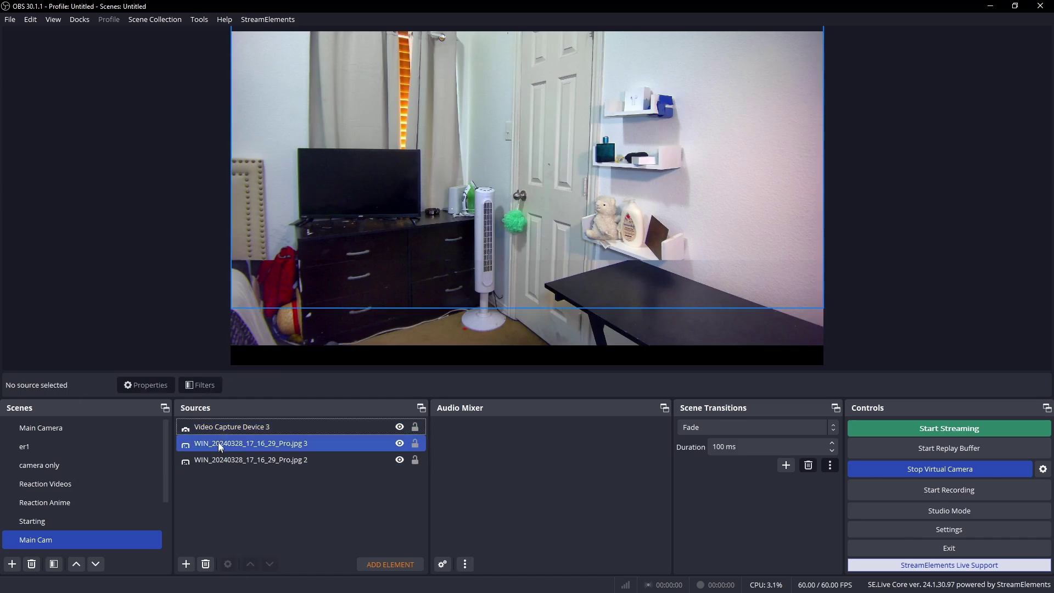
{"action": "left_click", "coordinate": [227, 430]}
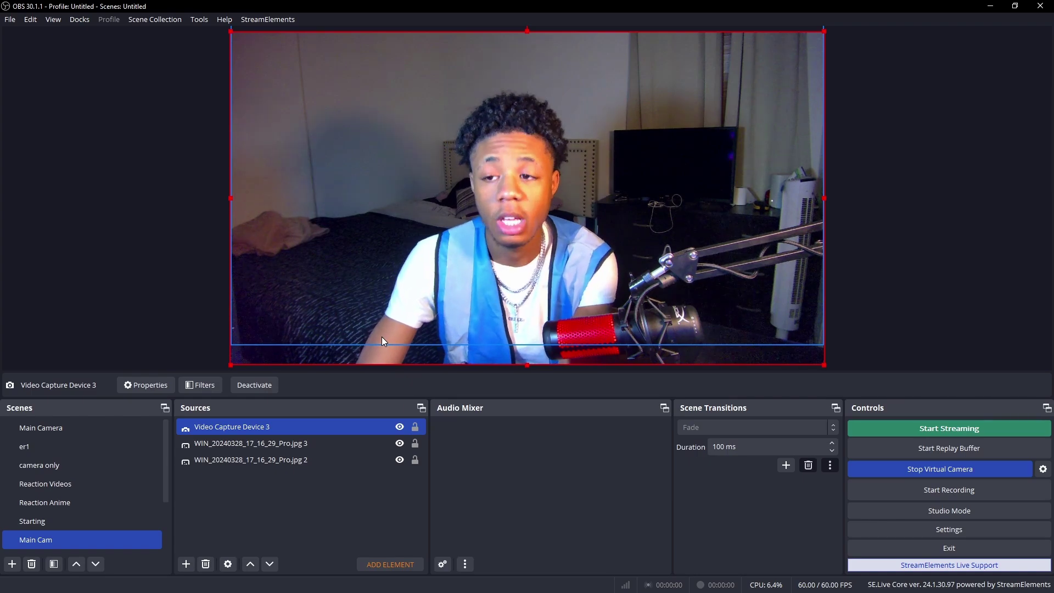
{"action": "key", "text": "2"}
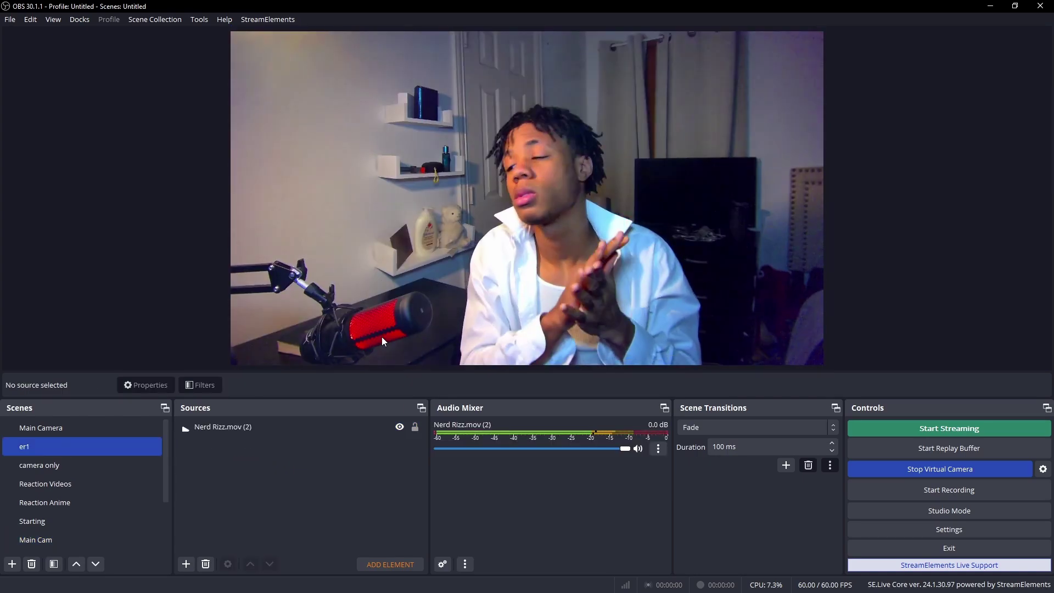
{"action": "key", "text": "1"}
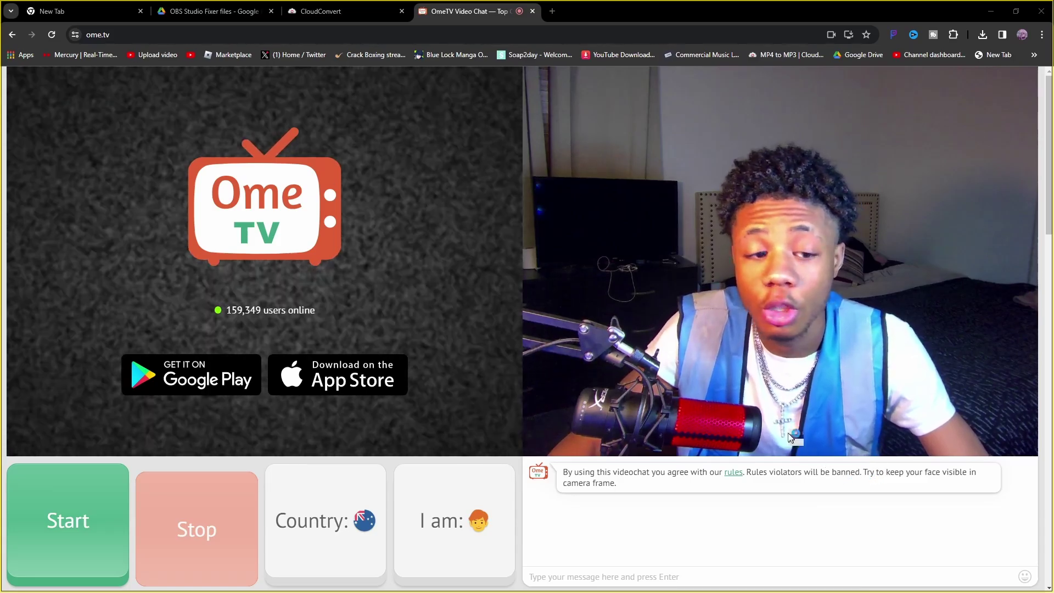
Check the microphone choices for the OmeTV video chat in Chrome and reload the page
{"action": "mouse_move", "coordinate": [673, 447]}
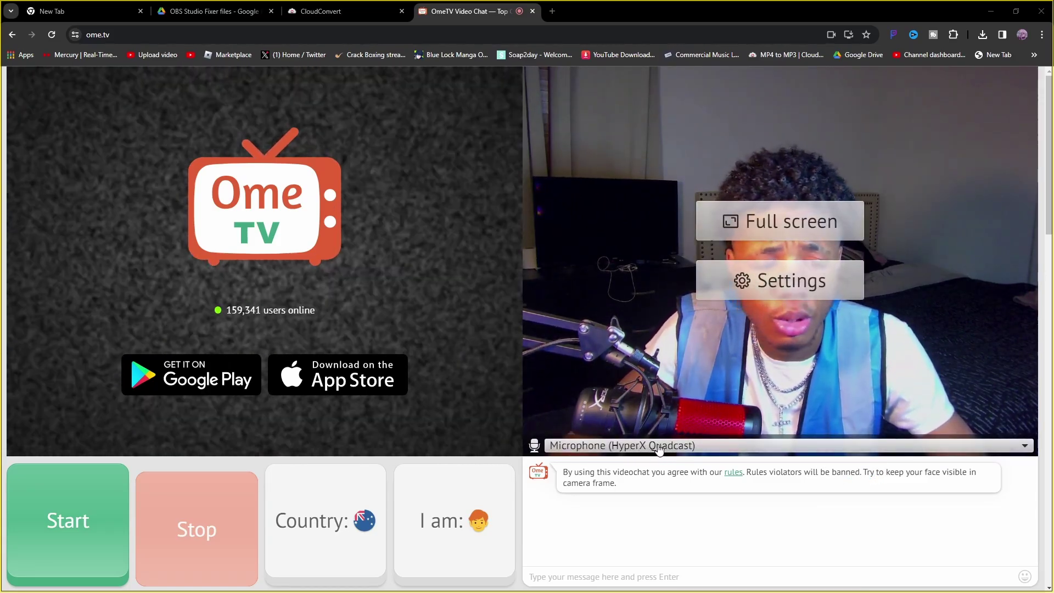
{"action": "left_click", "coordinate": [659, 448]}
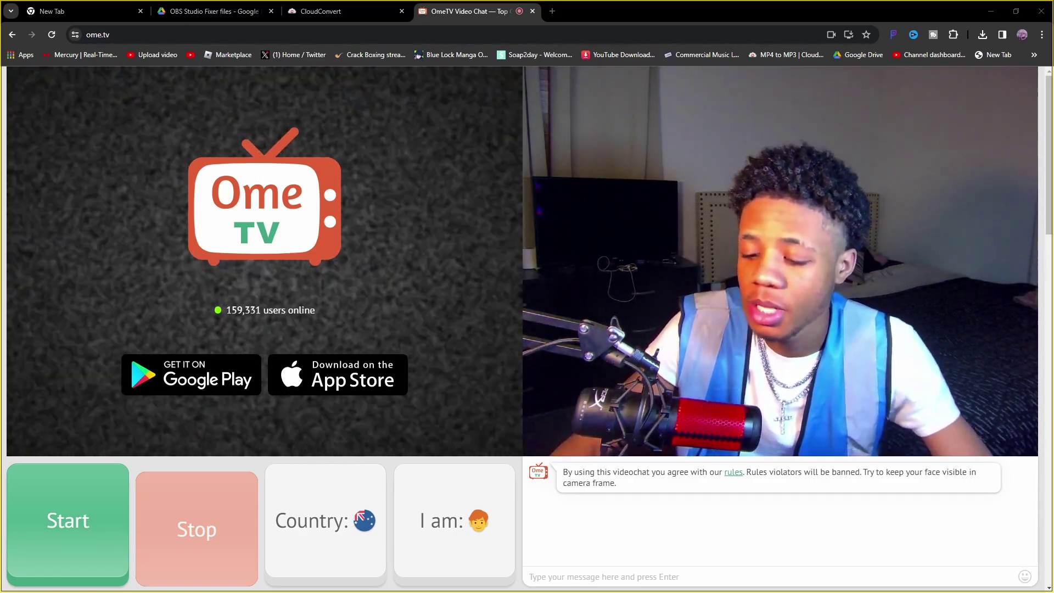
{"action": "left_click", "coordinate": [684, 447]}
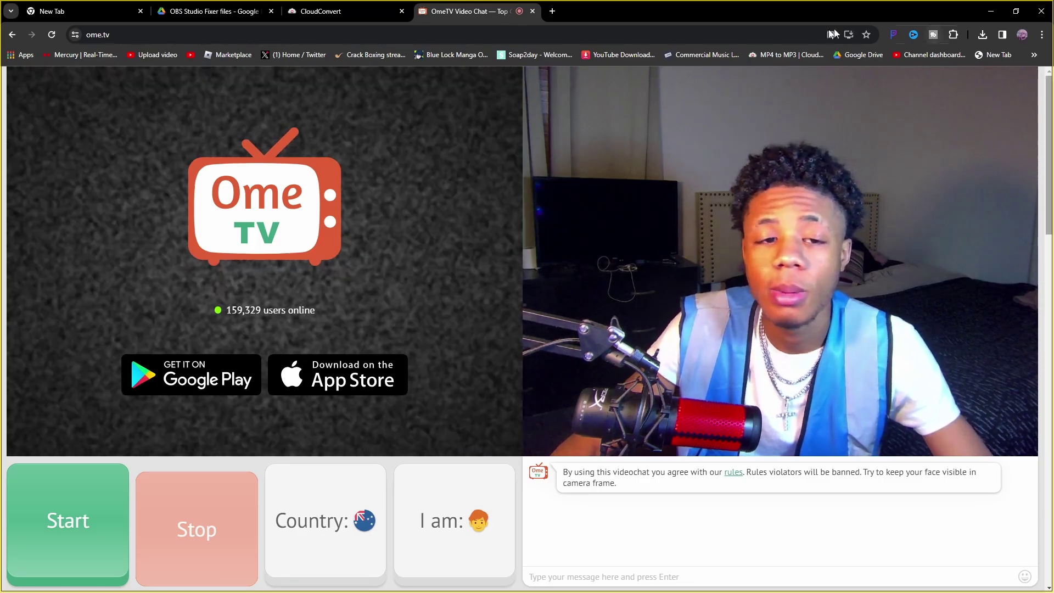
{"action": "left_click", "coordinate": [52, 36]}
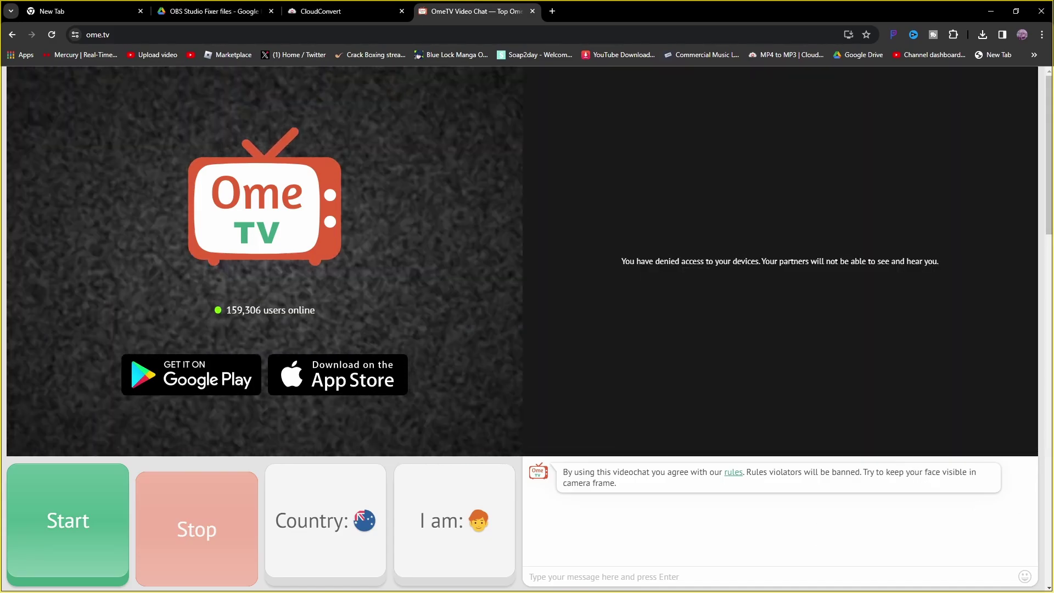
Deactivate the Video Capture Device 3 source in OBS and return to the OmeTV page
{"action": "key", "text": "alt+Tab"}
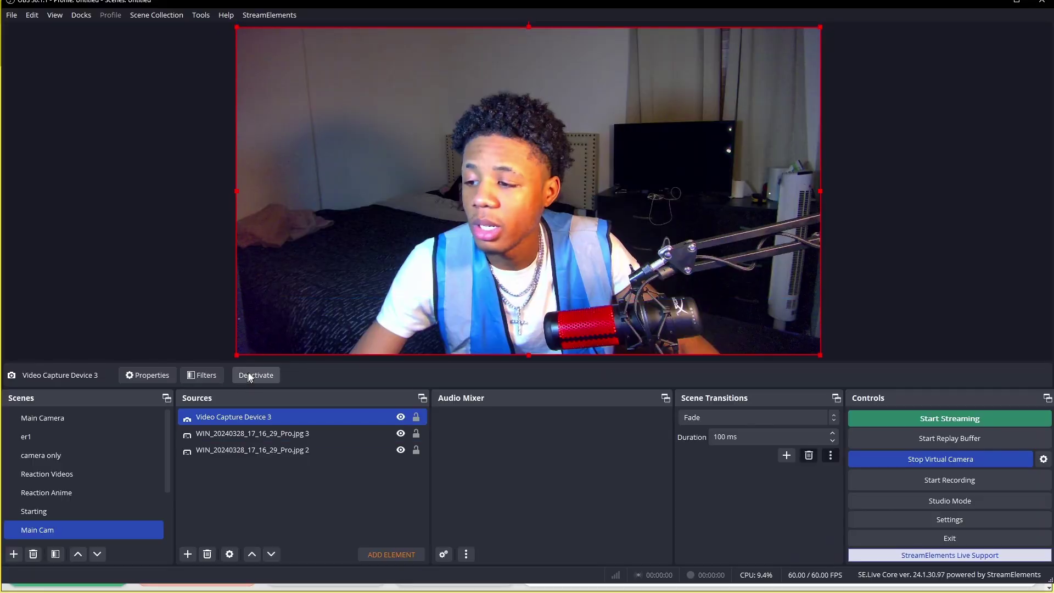
{"action": "left_click", "coordinate": [256, 376]}
{"action": "key", "text": "alt+Tab"}
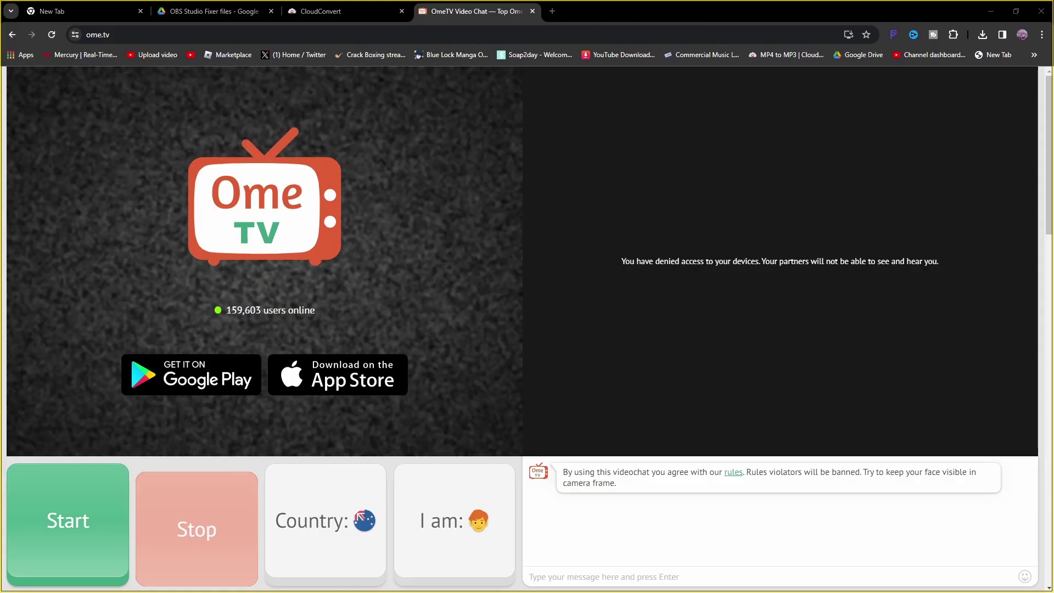
Disable the EMEET SmartCam S600 under Cameras in Device Manager
{"action": "key", "text": "alt+Tab"}
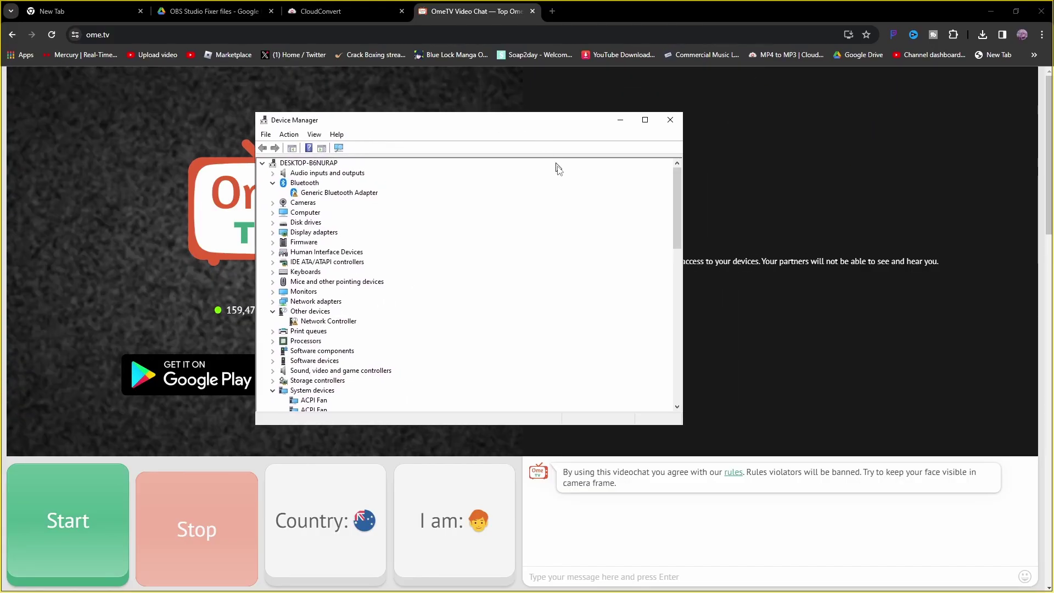
{"action": "left_click", "coordinate": [272, 202]}
{"action": "right_click", "coordinate": [309, 212]}
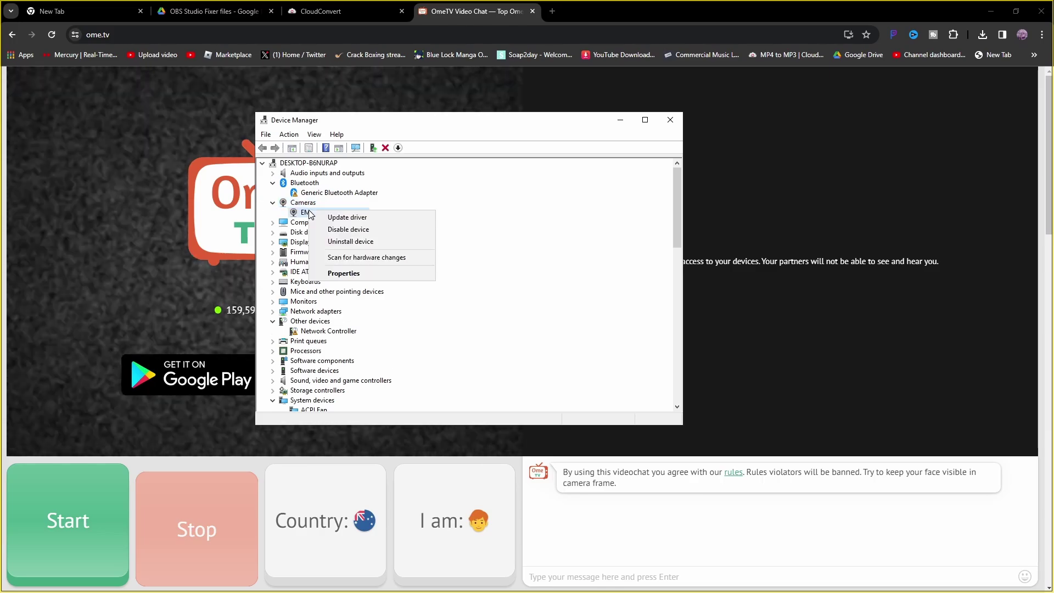
{"action": "left_click", "coordinate": [344, 230]}
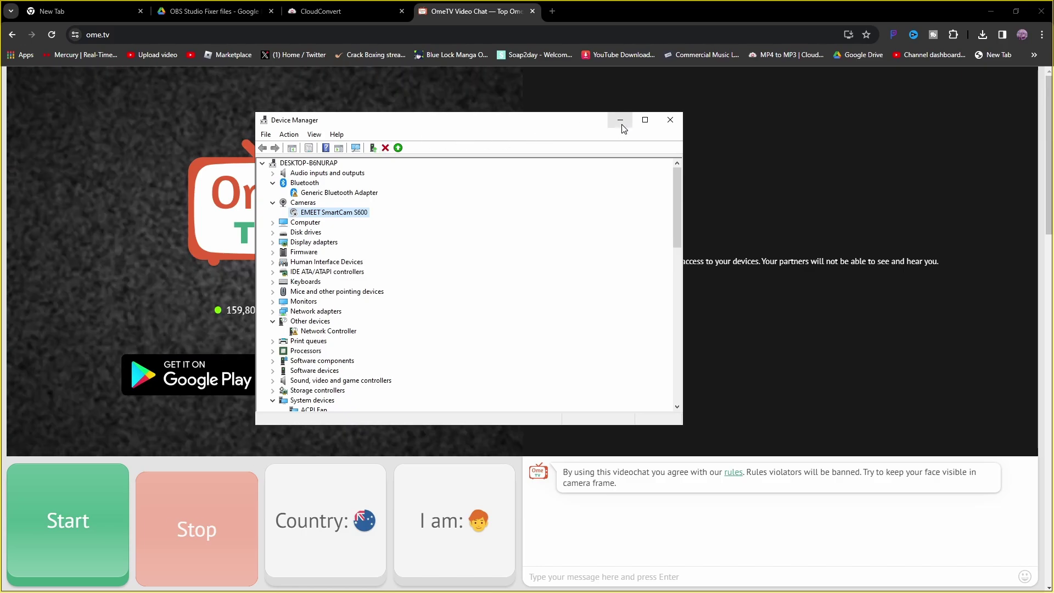
Reload the OmeTV page in Chrome
{"action": "mouse_move", "coordinate": [810, 407]}
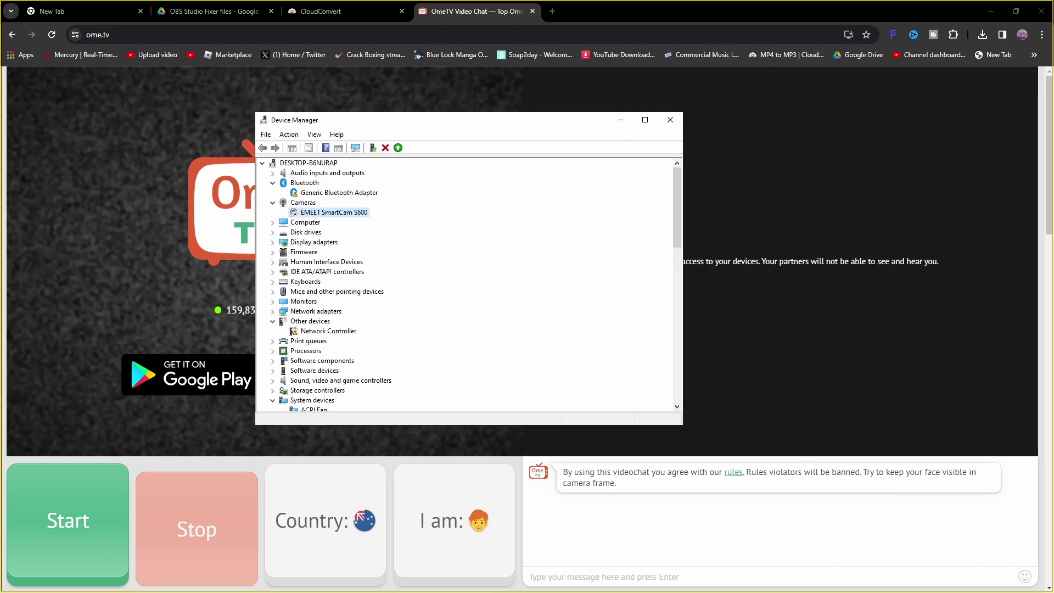
{"action": "left_click", "coordinate": [52, 34]}
{"action": "left_click", "coordinate": [52, 35]}
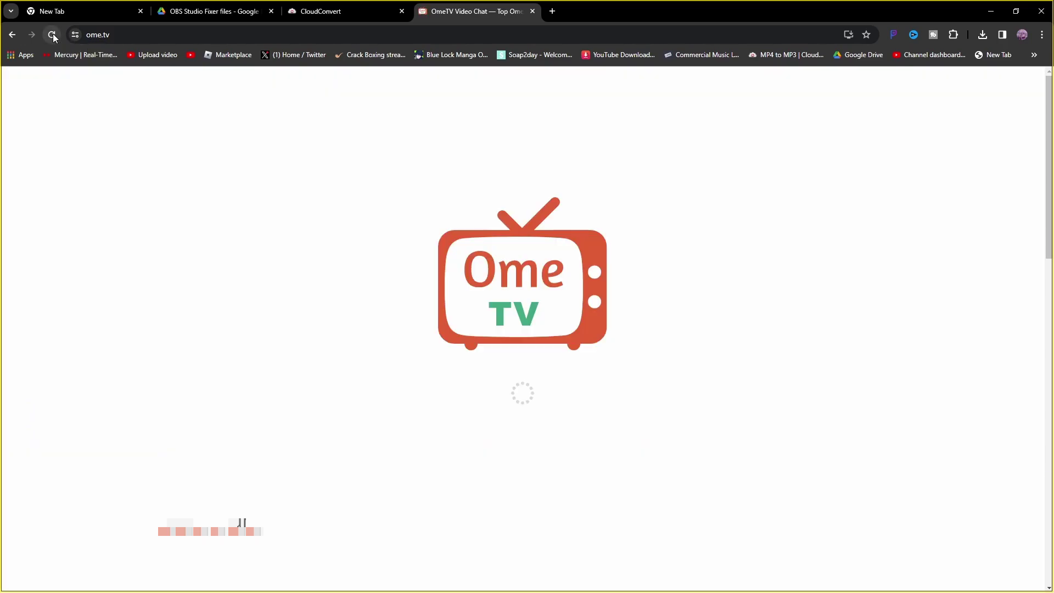
Enable the EMEET SmartCam S600 again in Device Manager and reactivate Video Capture Device 3 in OBS
{"action": "key", "text": "alt+Tab"}
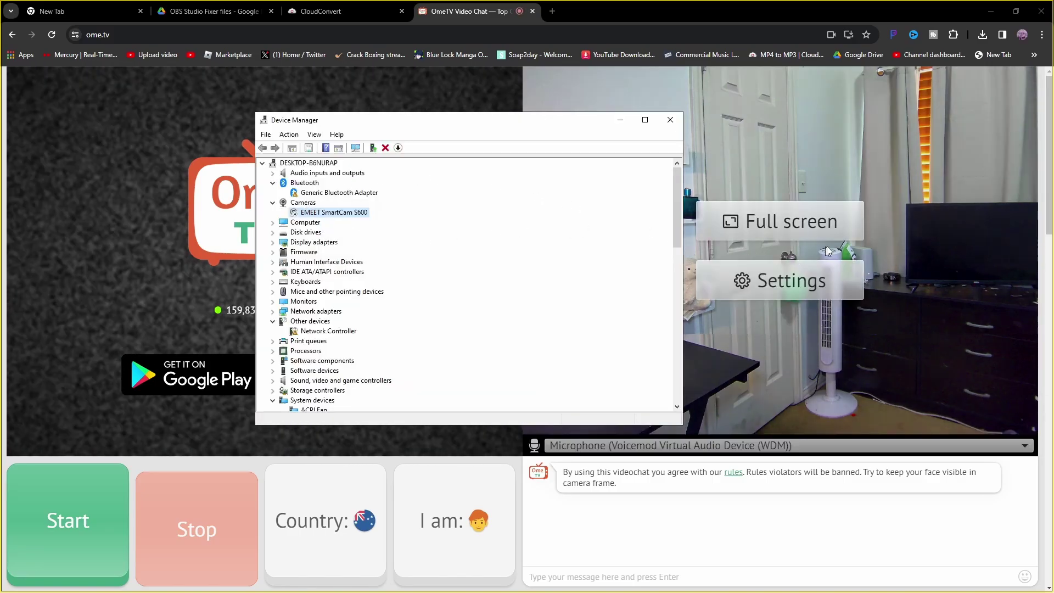
{"action": "left_click", "coordinate": [671, 120]}
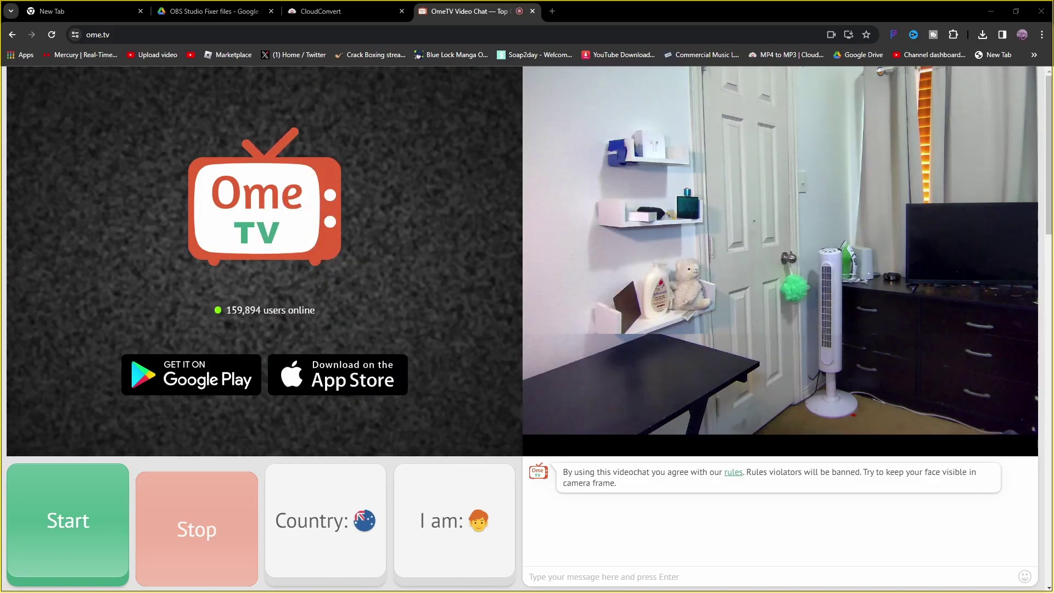
{"action": "key", "text": "alt+Tab"}
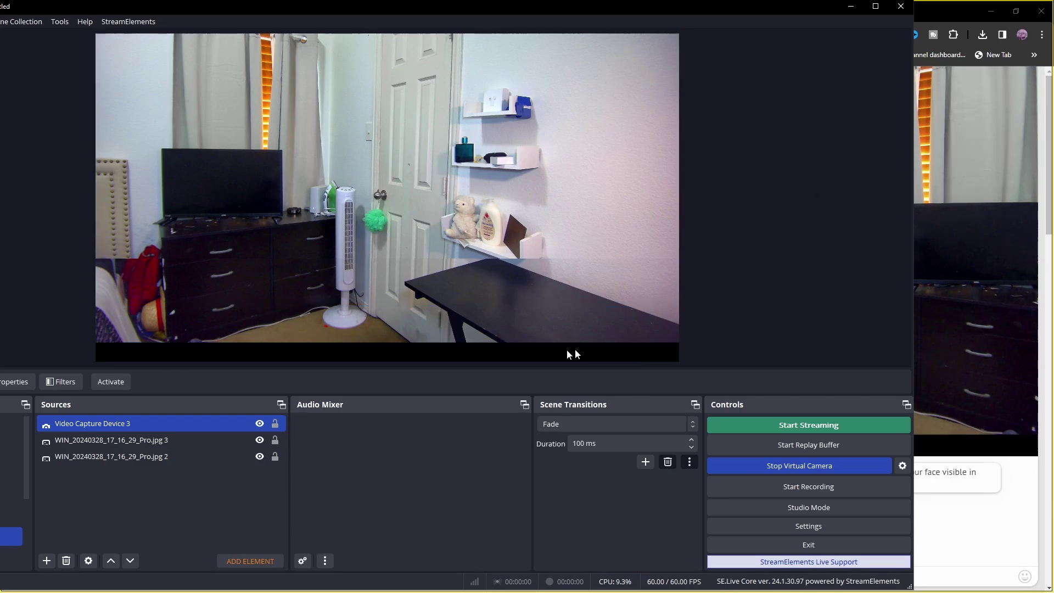
{"action": "left_click", "coordinate": [111, 379]}
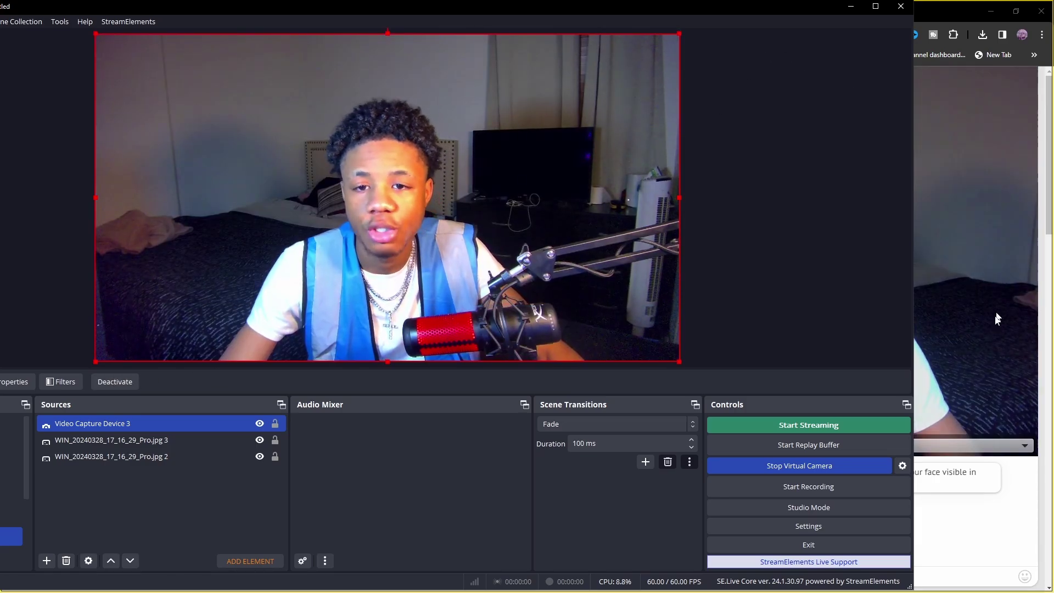
{"action": "left_click", "coordinate": [850, 6]}
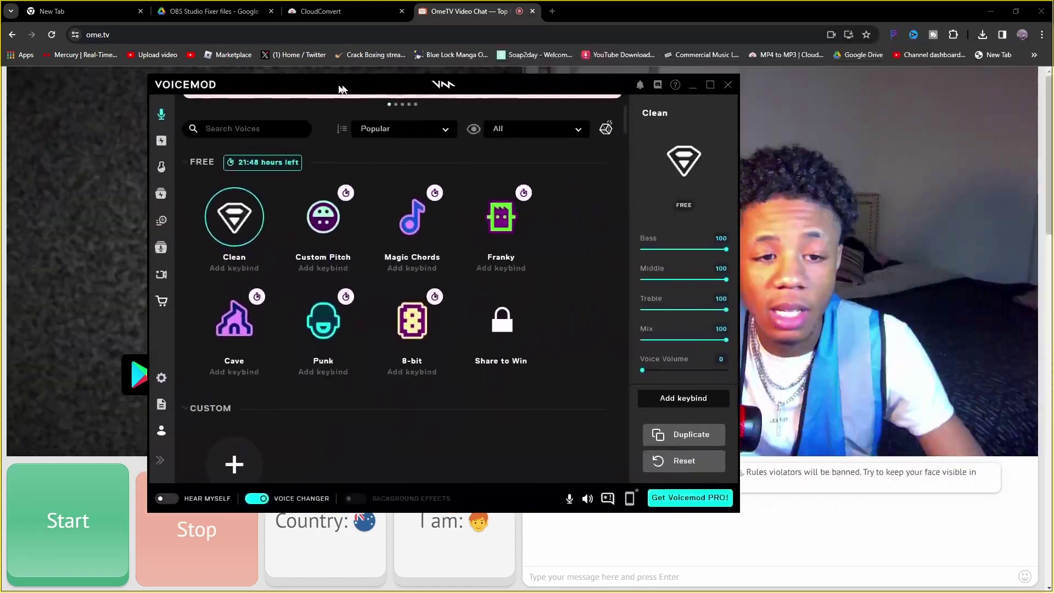
Move the Voicemod window aside to uncover the OmeTV camera preview
{"action": "left_click_drag", "start_coordinate": [384, 77], "coordinate": [205, 61]}
{"action": "right_click", "coordinate": [694, 203]}
{"action": "left_click", "coordinate": [816, 463]}
Choose the Voicemod Virtual Audio Device (WDM) as the microphone for the OmeTV video chat
{"action": "mouse_move", "coordinate": [714, 445]}
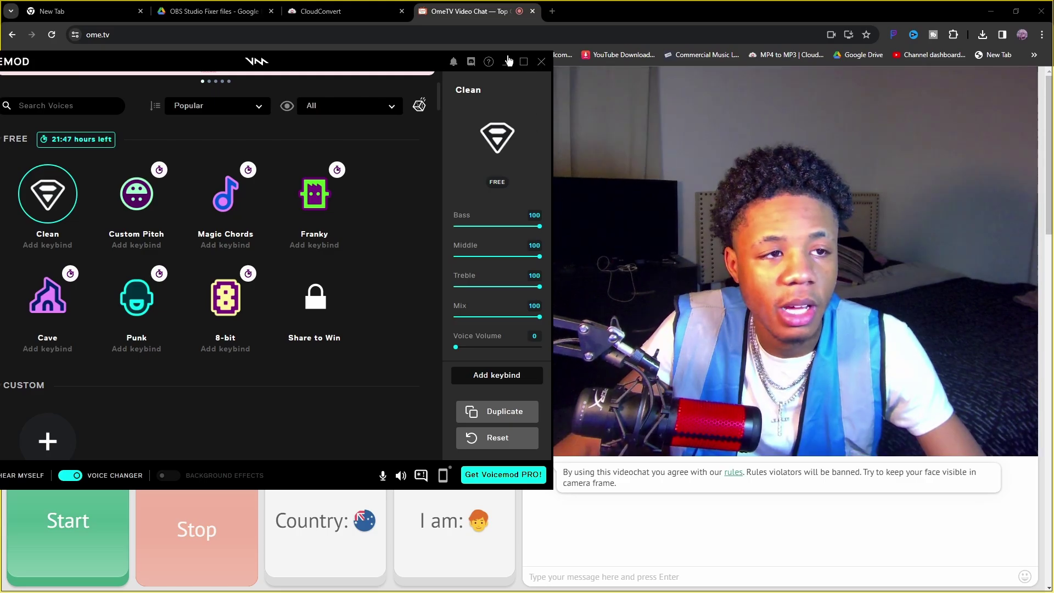
{"action": "left_click", "coordinate": [738, 479]}
{"action": "mouse_move", "coordinate": [751, 449]}
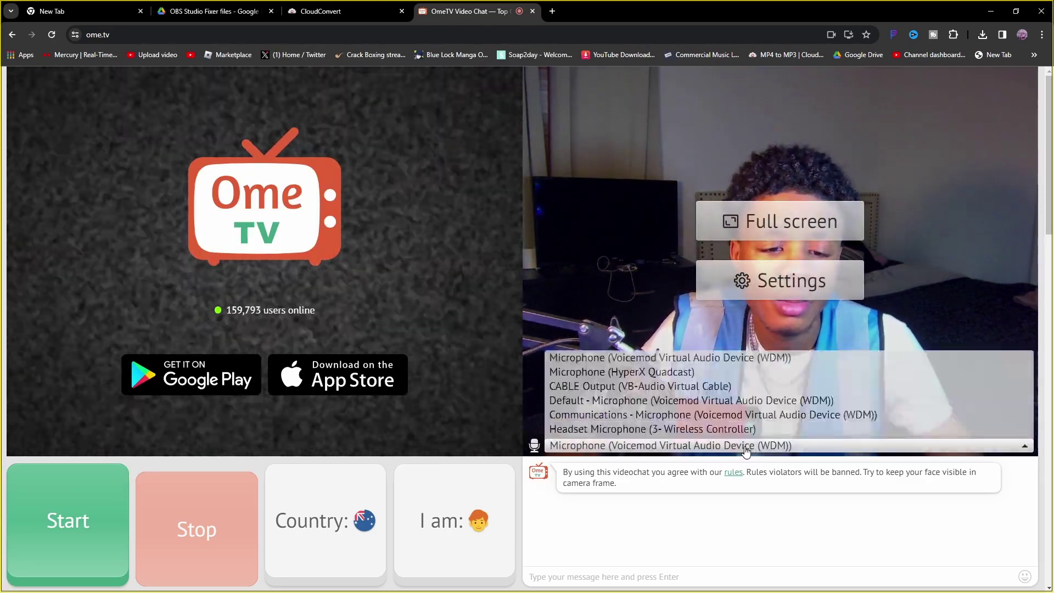
{"action": "left_click", "coordinate": [730, 420]}
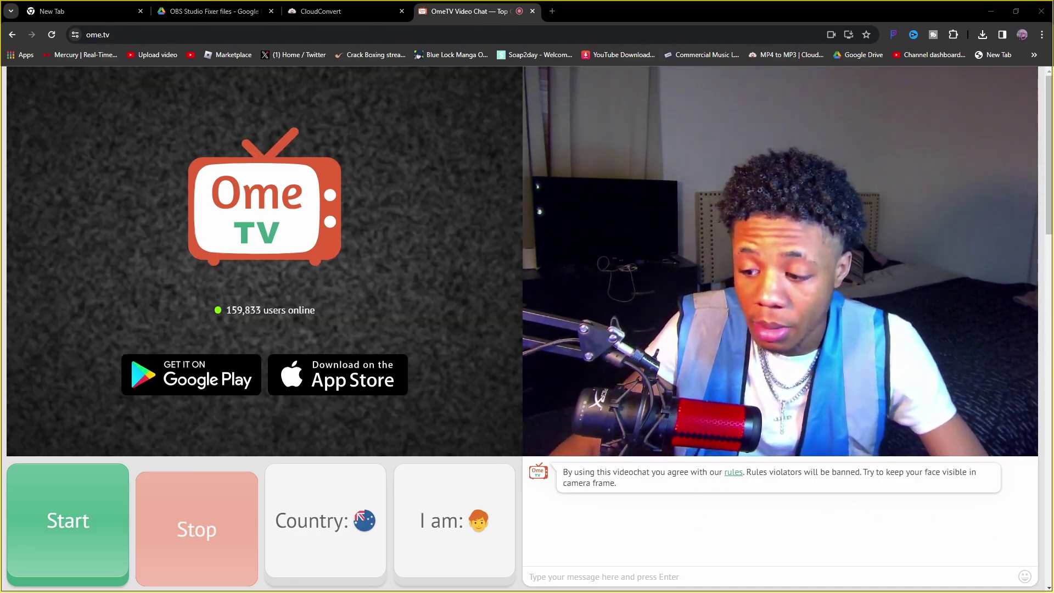
{"action": "left_click", "coordinate": [882, 507]}
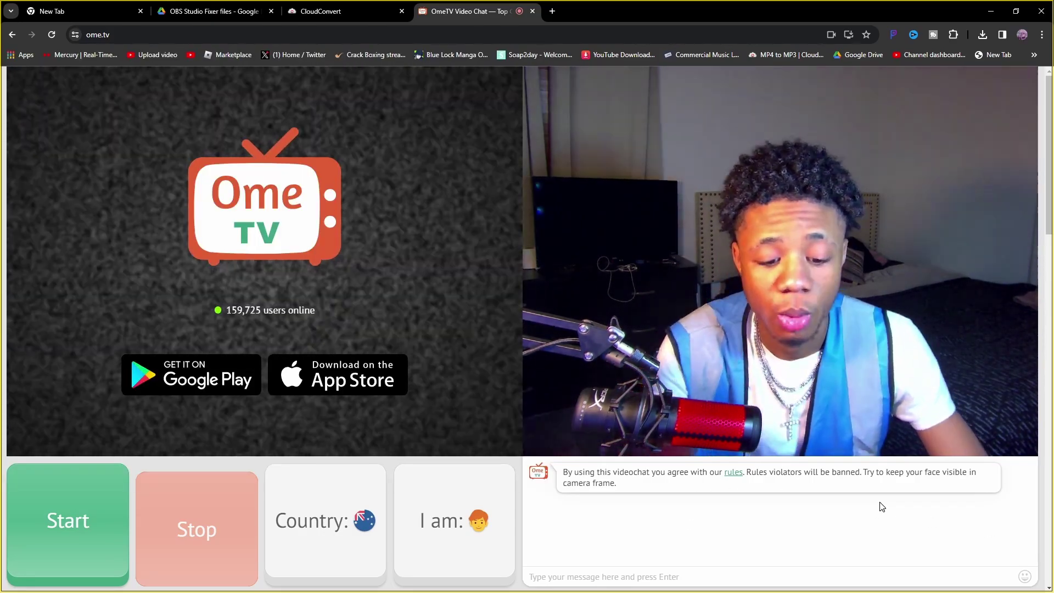